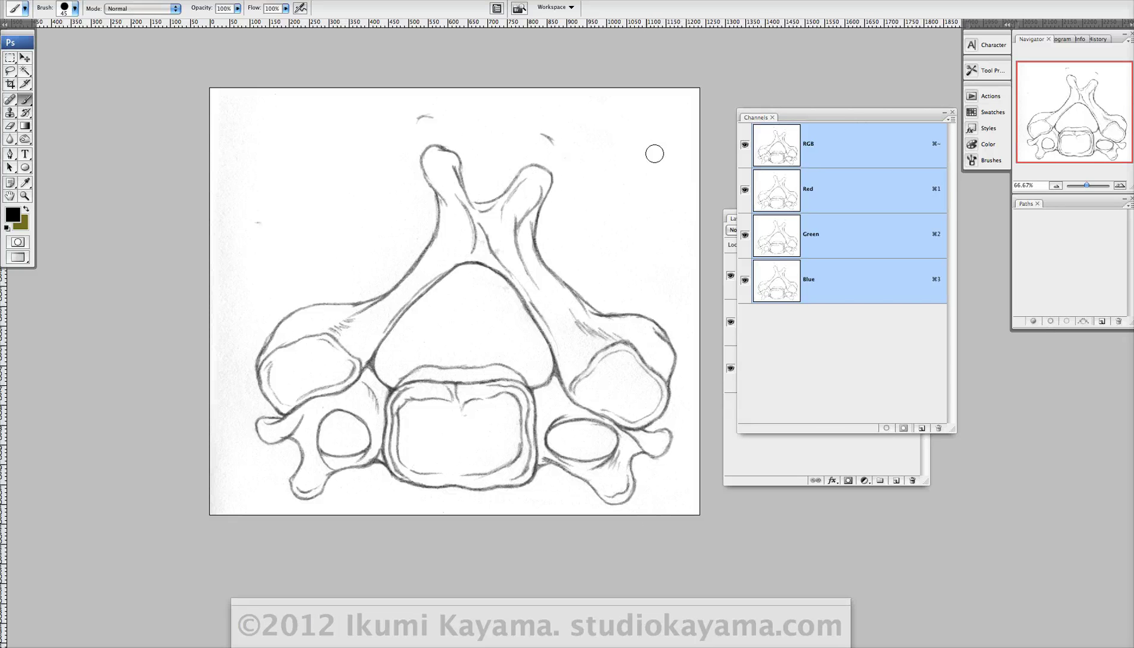
# Move the Channels panel aside and bring the Layers panel in front of it beside the drawing.
pyautogui.moveTo(839, 117); pyautogui.dragTo(909, 232)
pyautogui.moveTo(800, 213); pyautogui.dragTo(786, 180)
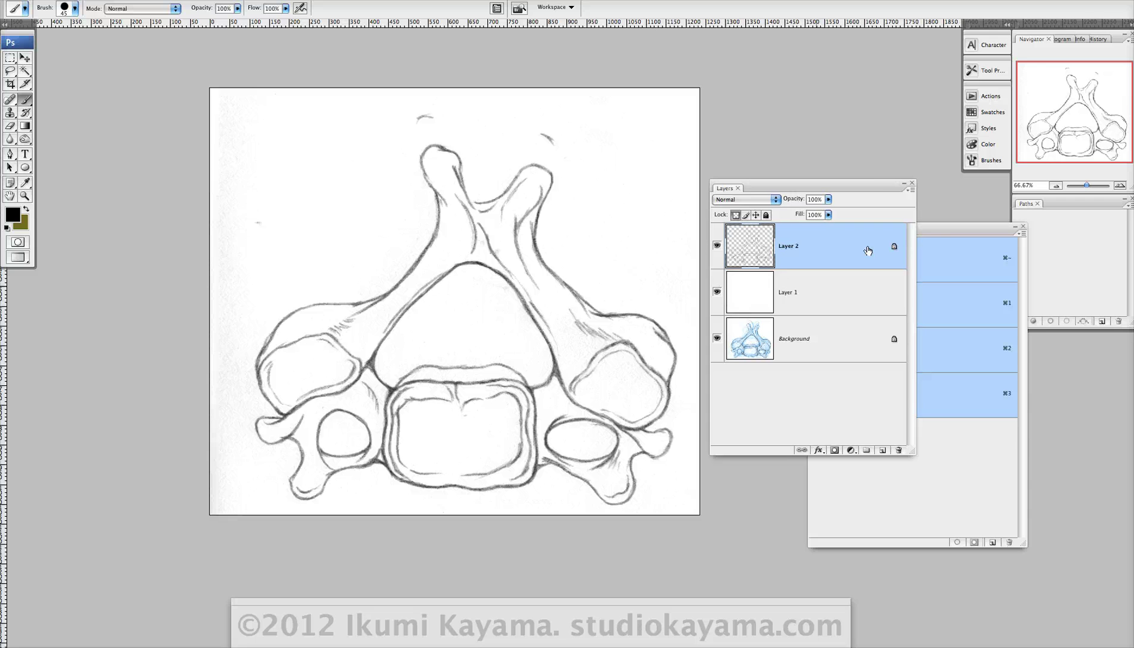
pyautogui.moveTo(870, 182); pyautogui.dragTo(865, 171)
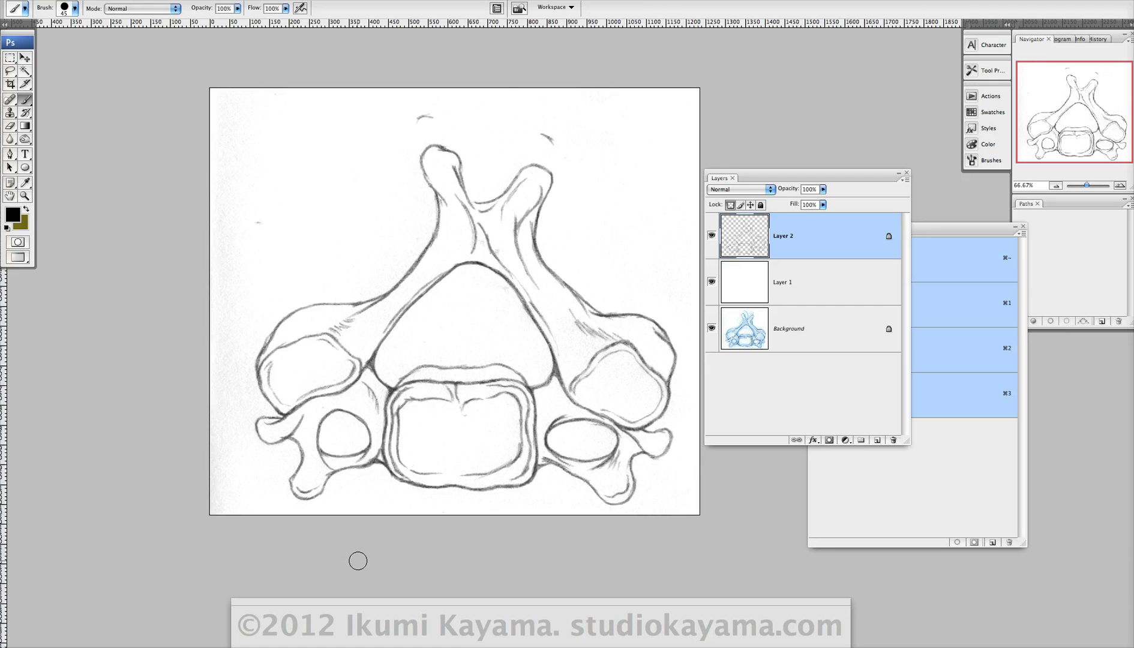
# Draw a rounded Pen path around the vertebra's central opening and delete it.
pyautogui.press('p')
pyautogui.moveTo(417, 261); pyautogui.dragTo(441, 240)
pyautogui.moveTo(508, 234); pyautogui.dragTo(527, 239)
pyautogui.moveTo(549, 294); pyautogui.dragTo(551, 316)
pyautogui.moveTo(523, 380); pyautogui.dragTo(507, 394)
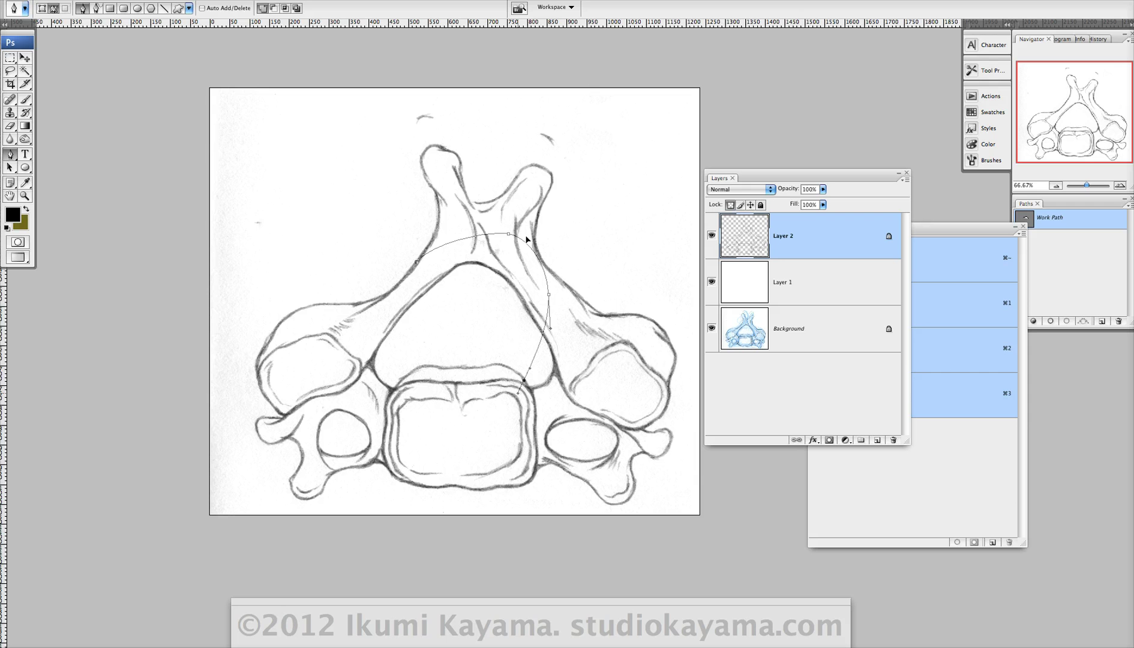
pyautogui.moveTo(440, 418); pyautogui.dragTo(401, 416)
pyautogui.moveTo(368, 379); pyautogui.dragTo(368, 358)
pyautogui.moveTo(388, 313); pyautogui.dragTo(405, 303)
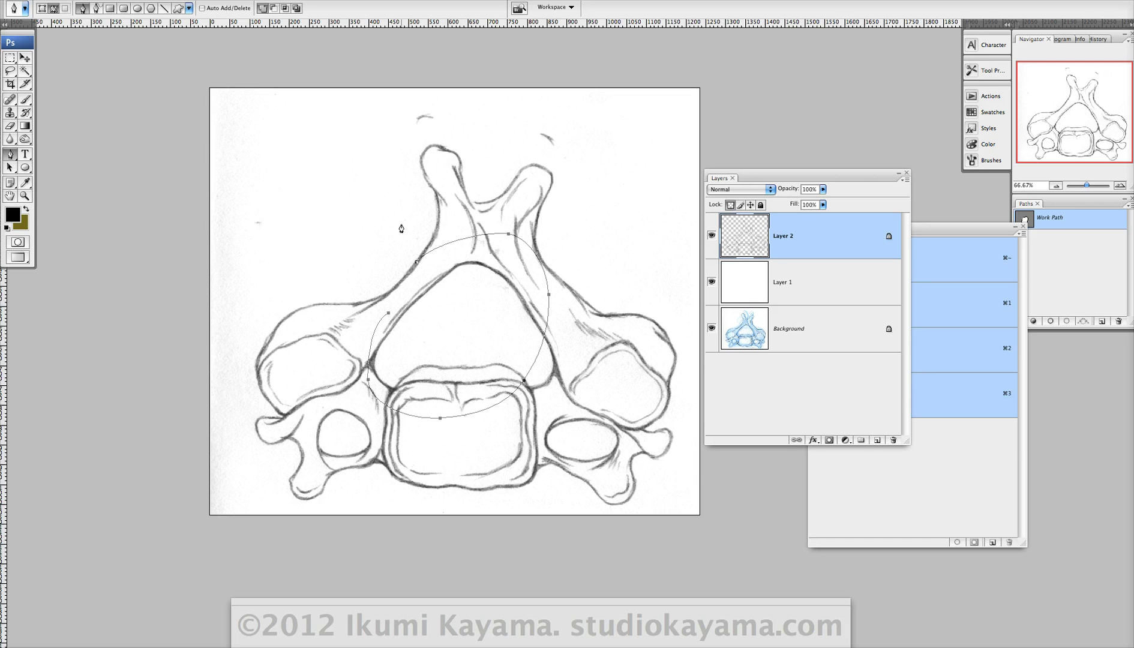
pyautogui.press('Delete')
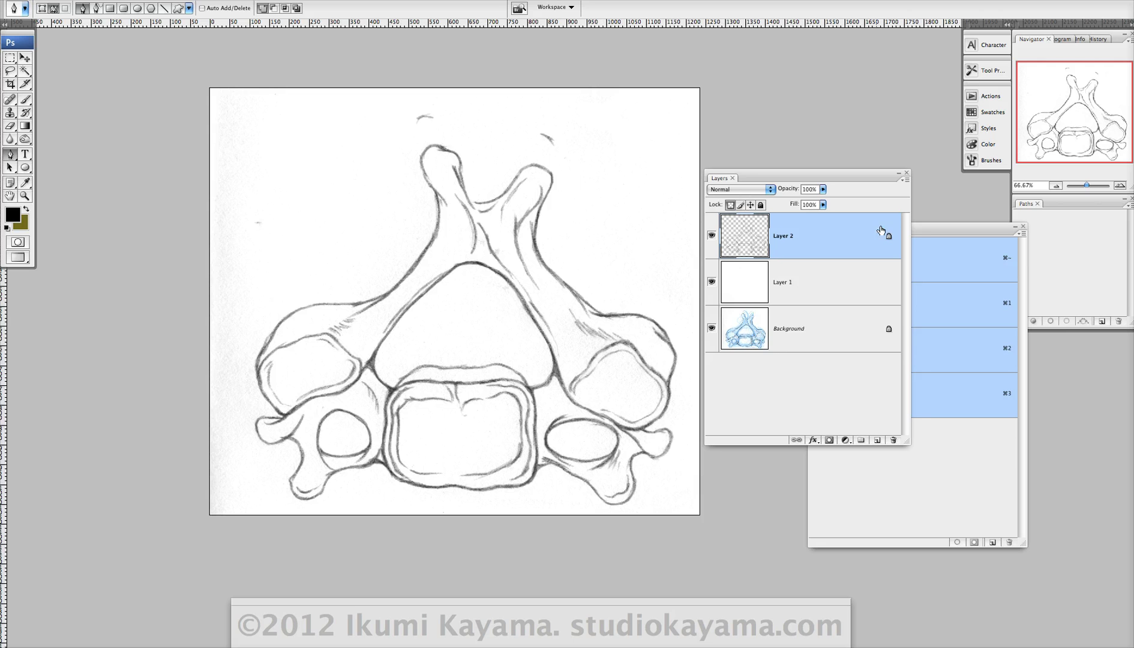
# Reposition the Layers and Channels panels so that both can be seen beside the drawing.
pyautogui.moveTo(848, 179); pyautogui.dragTo(864, 142)
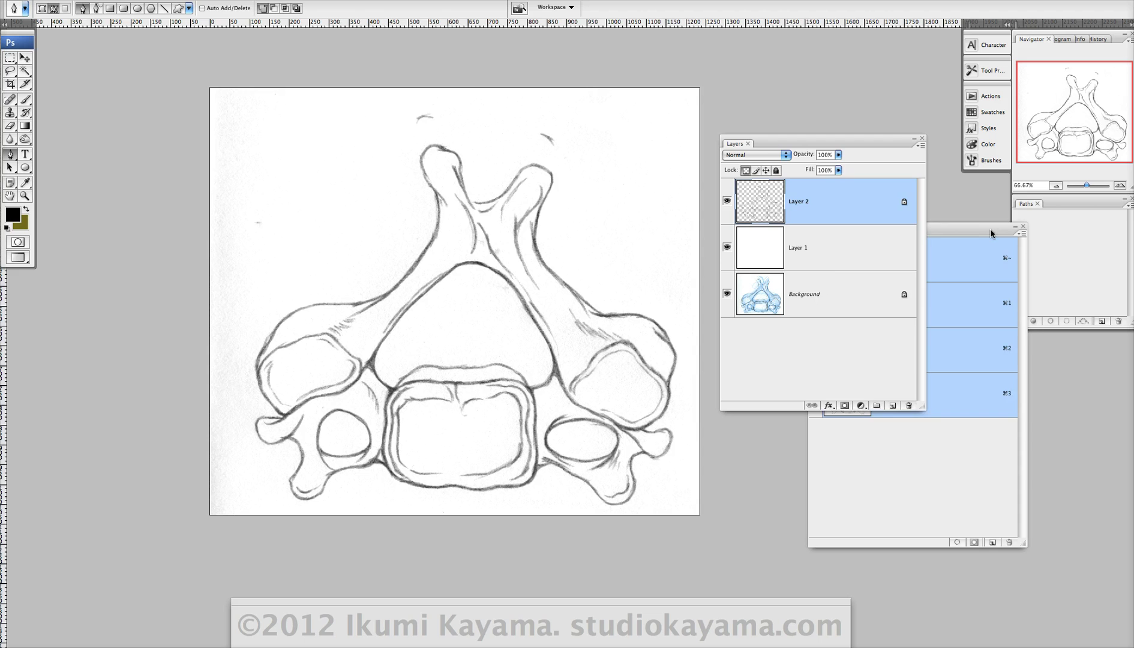
pyautogui.moveTo(991, 233); pyautogui.dragTo(989, 238)
pyautogui.moveTo(845, 145); pyautogui.dragTo(840, 143)
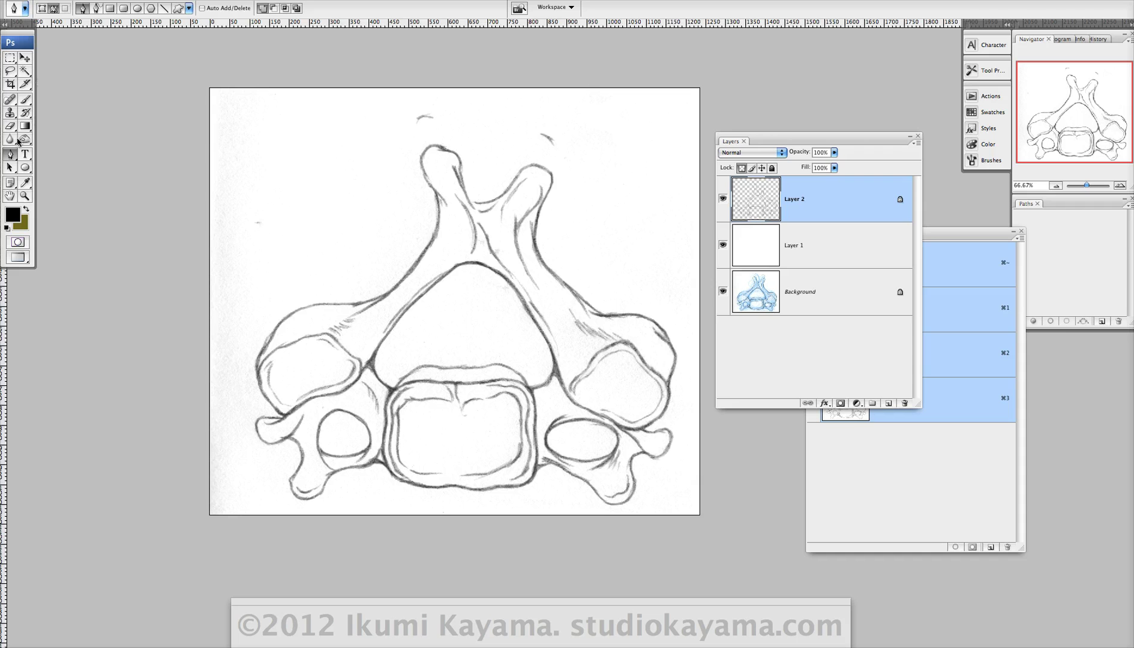
# Set the Quick Mask options to show selected areas in red at 50% opacity, and enter Quick Mask mode.
pyautogui.click(17, 242)
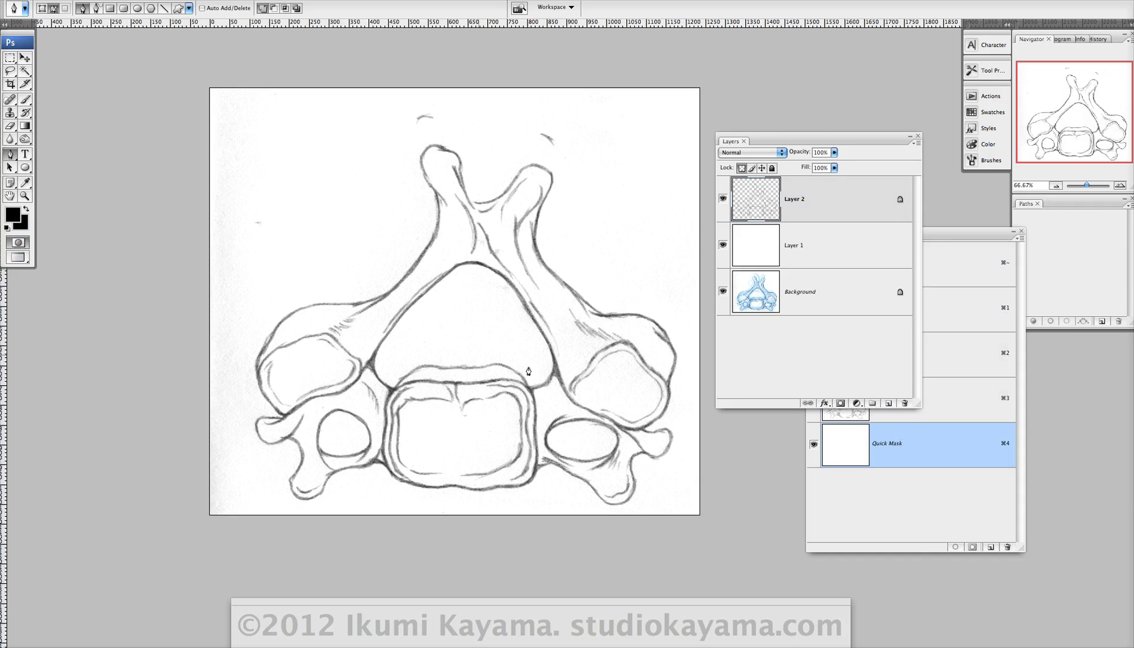
pyautogui.doubleClick(17, 243)
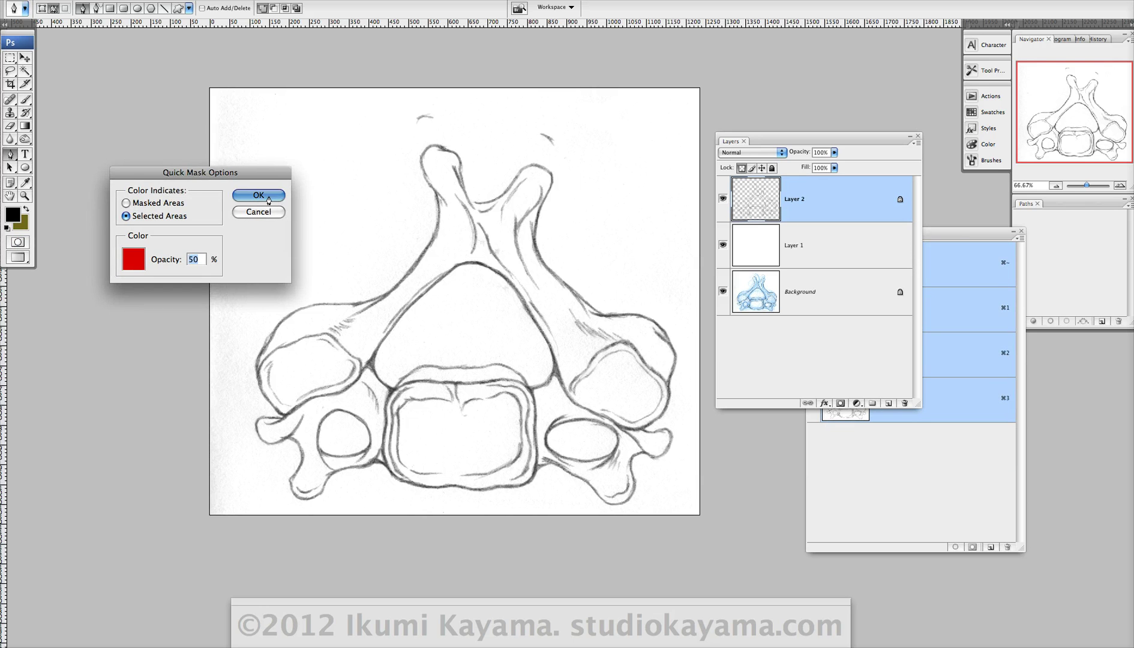
pyautogui.click(259, 195)
pyautogui.click(24, 246)
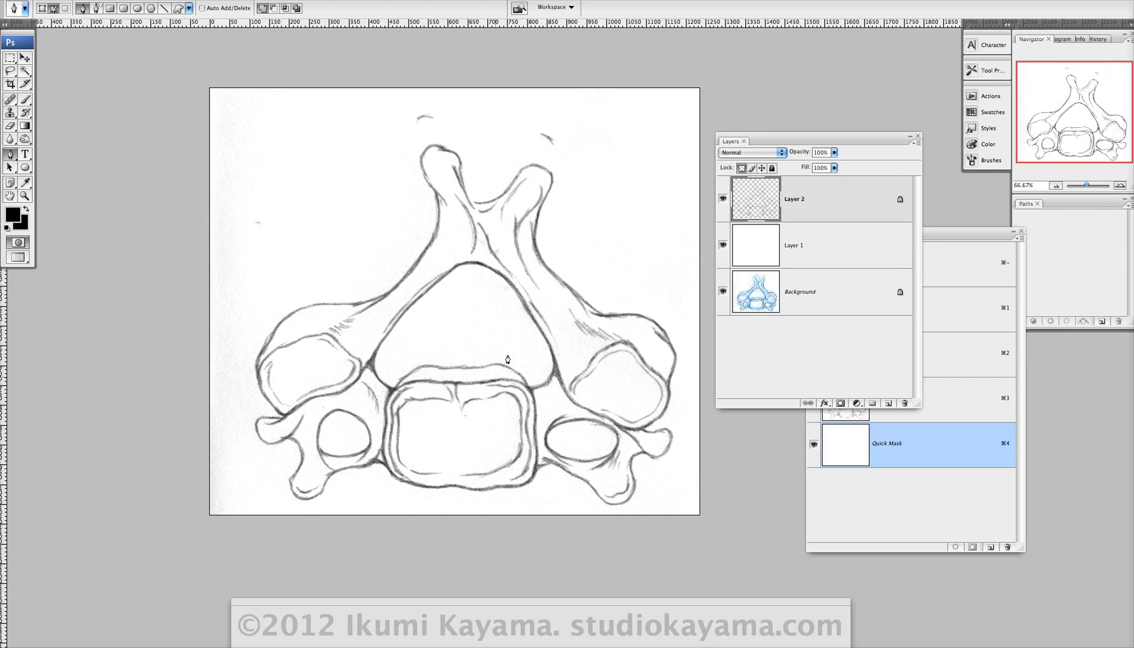
# Set the hard 45 px brush's spacing to 1% and keep the brush settings open beside the drawing.
pyautogui.press('b')
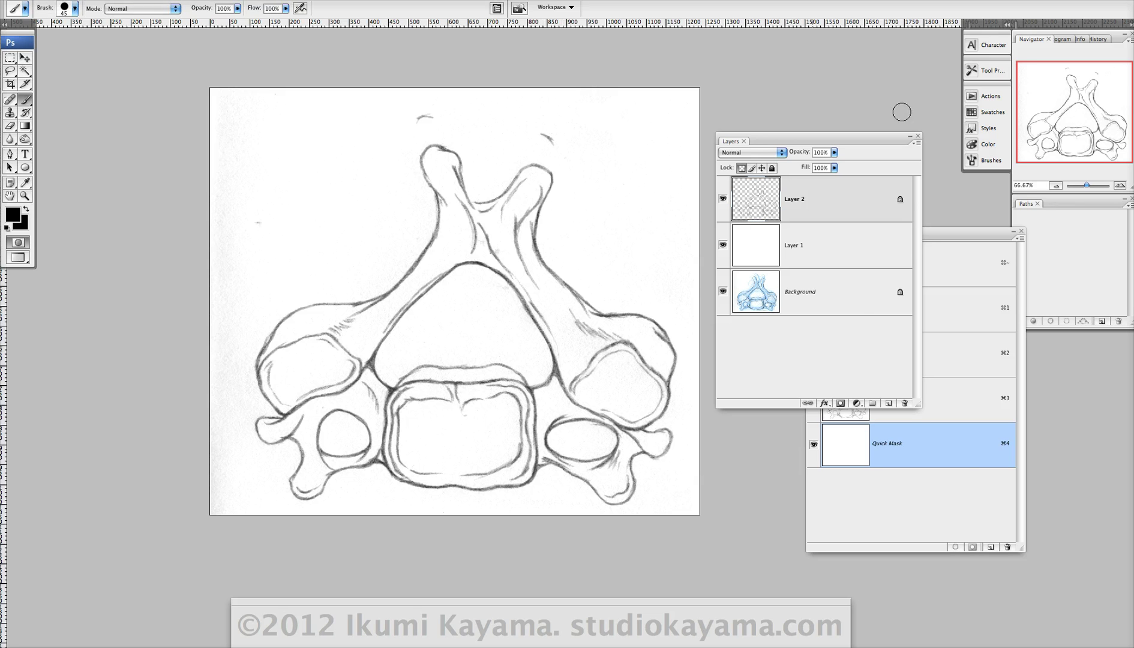
pyautogui.click(985, 161)
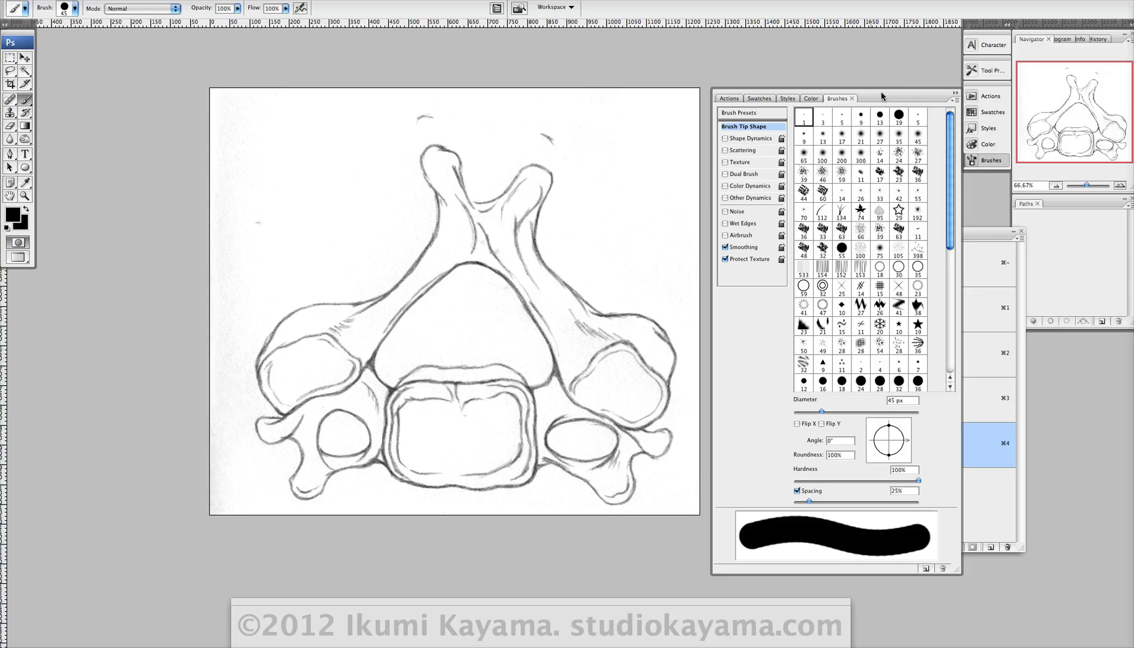
pyautogui.moveTo(880, 91); pyautogui.dragTo(667, 59)
pyautogui.moveTo(585, 470); pyautogui.dragTo(558, 467)
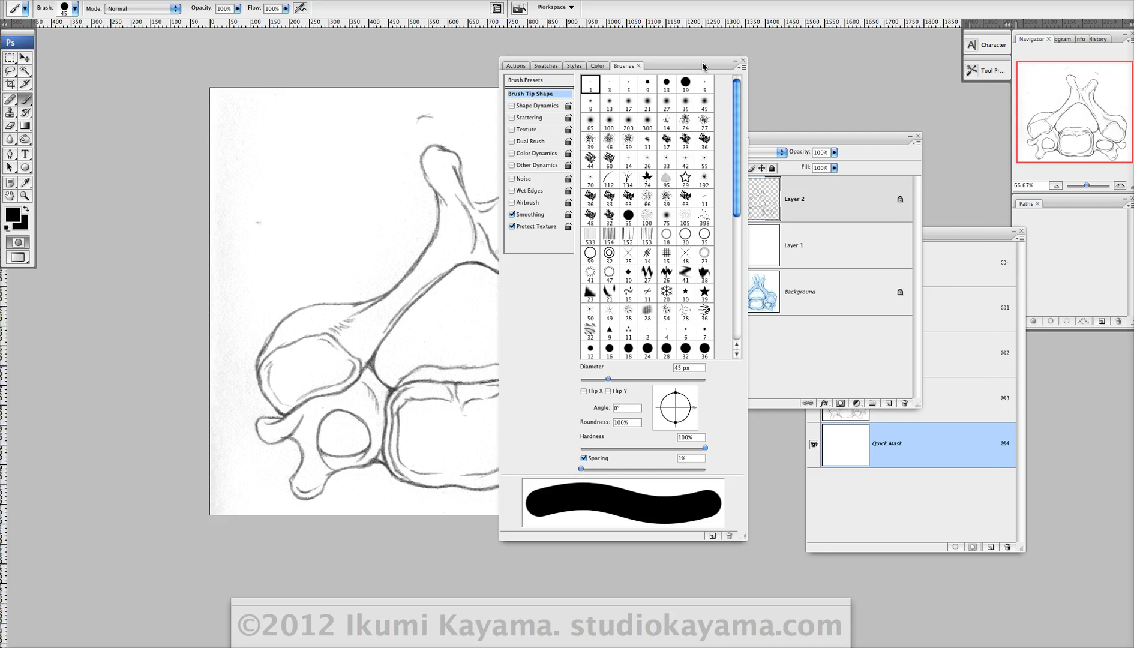
pyautogui.moveTo(703, 66); pyautogui.dragTo(943, 117)
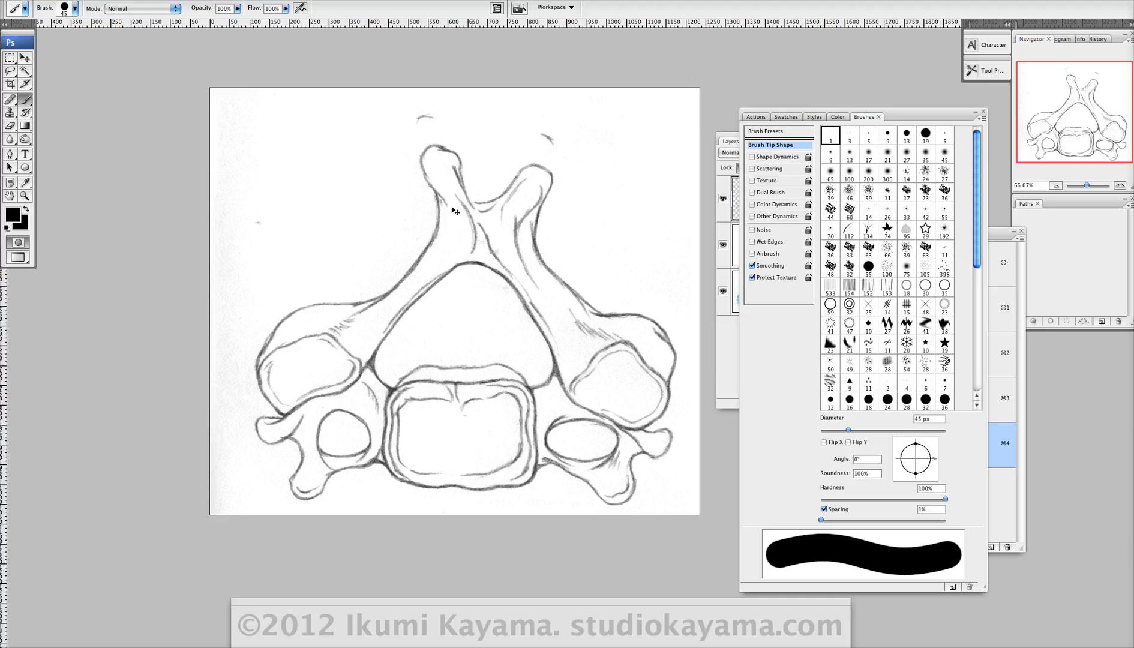
# Paint the quick mask over the upper part of the vertebra's left arm with the 45 px brush.
pyautogui.moveTo(383, 179); pyautogui.dragTo(493, 346)
pyautogui.moveTo(641, 355)
pyautogui.mouseDown()
pyautogui.moveTo(567, 324)
pyautogui.moveTo(481, 253)
pyautogui.mouseUp()
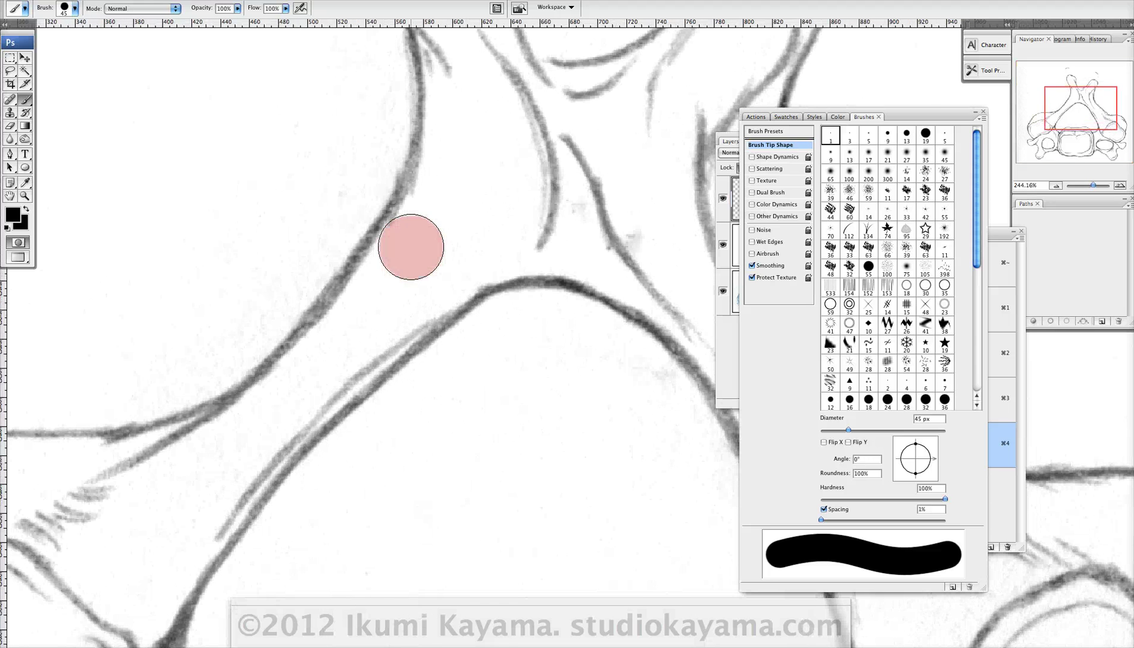
pyautogui.moveTo(411, 246)
pyautogui.mouseDown()
pyautogui.moveTo(359, 309)
pyautogui.moveTo(387, 329)
pyautogui.moveTo(420, 278)
pyautogui.moveTo(423, 303)
pyautogui.moveTo(405, 313)
pyautogui.moveTo(502, 210)
pyautogui.mouseUp()
pyautogui.moveTo(421, 261)
pyautogui.mouseDown()
pyautogui.moveTo(439, 231)
pyautogui.moveTo(389, 296)
pyautogui.moveTo(428, 278)
pyautogui.mouseUp()
pyautogui.moveTo(370, 328)
pyautogui.mouseDown()
pyautogui.moveTo(446, 243)
pyautogui.moveTo(392, 271)
pyautogui.moveTo(441, 222)
pyautogui.mouseUp()
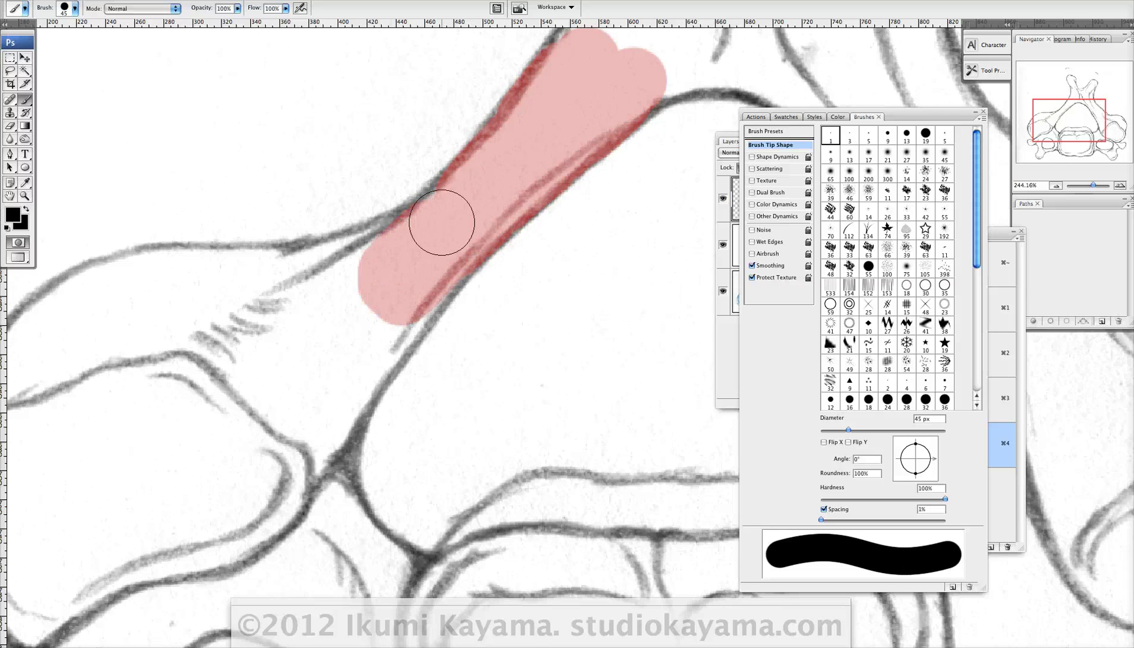
# Extend the mask down the left arm and along the upper edge of the left articular process, keeping the brush mode Normal.
pyautogui.moveTo(367, 283)
pyautogui.mouseDown()
pyautogui.moveTo(459, 232)
pyautogui.moveTo(418, 250)
pyautogui.moveTo(442, 225)
pyautogui.moveTo(384, 240)
pyautogui.moveTo(395, 250)
pyautogui.moveTo(430, 236)
pyautogui.mouseUp()
pyautogui.moveTo(430, 236)
pyautogui.mouseDown()
pyautogui.moveTo(436, 226)
pyautogui.moveTo(403, 231)
pyautogui.mouseUp()
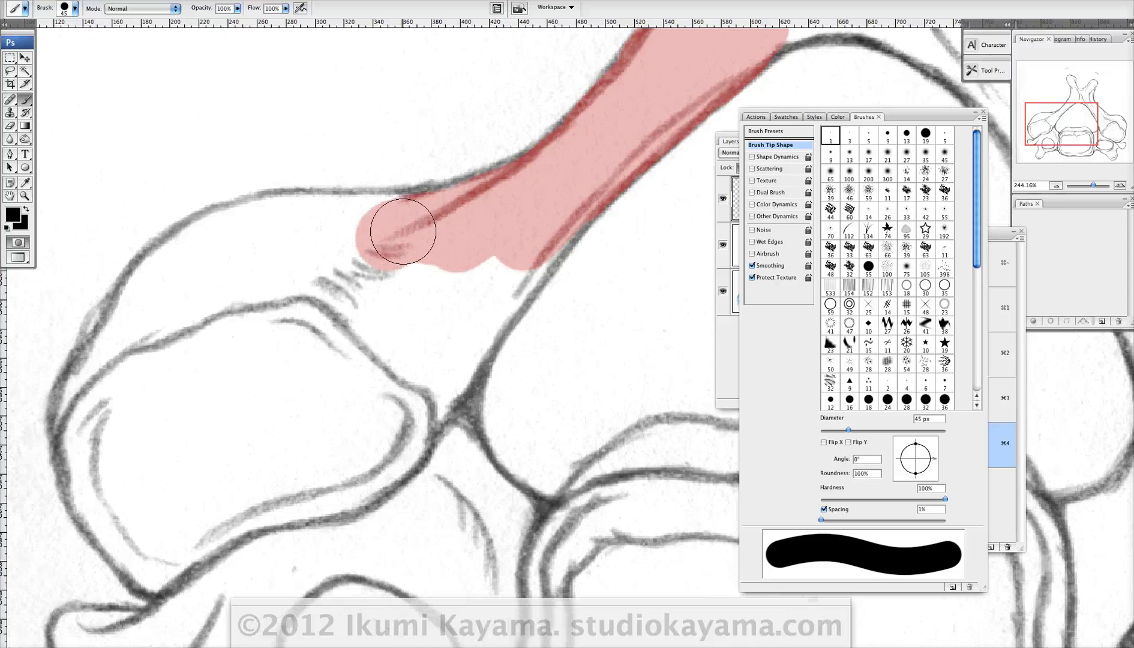
pyautogui.moveTo(459, 282)
pyautogui.mouseDown()
pyautogui.moveTo(461, 248)
pyautogui.moveTo(409, 236)
pyautogui.moveTo(481, 221)
pyautogui.moveTo(460, 258)
pyautogui.moveTo(392, 279)
pyautogui.moveTo(447, 244)
pyautogui.moveTo(412, 276)
pyautogui.moveTo(374, 349)
pyautogui.moveTo(440, 230)
pyautogui.mouseUp()
pyautogui.moveTo(417, 261)
pyautogui.mouseDown()
pyautogui.moveTo(405, 269)
pyautogui.moveTo(420, 263)
pyautogui.moveTo(402, 336)
pyautogui.moveTo(293, 286)
pyautogui.moveTo(337, 205)
pyautogui.moveTo(289, 192)
pyautogui.moveTo(400, 246)
pyautogui.mouseUp()
pyautogui.scroll(2, 402, 336)
pyautogui.hscroll(-1, 402, 336)
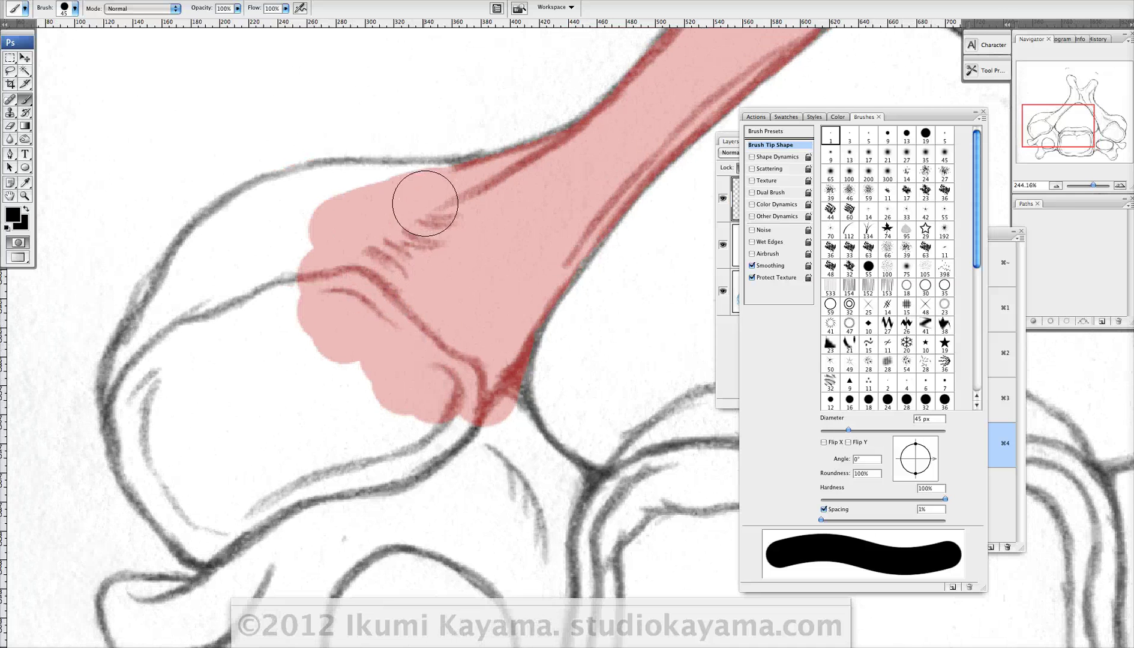
pyautogui.moveTo(425, 203)
pyautogui.mouseDown()
pyautogui.moveTo(311, 199)
pyautogui.moveTo(250, 220)
pyautogui.moveTo(214, 248)
pyautogui.mouseUp()
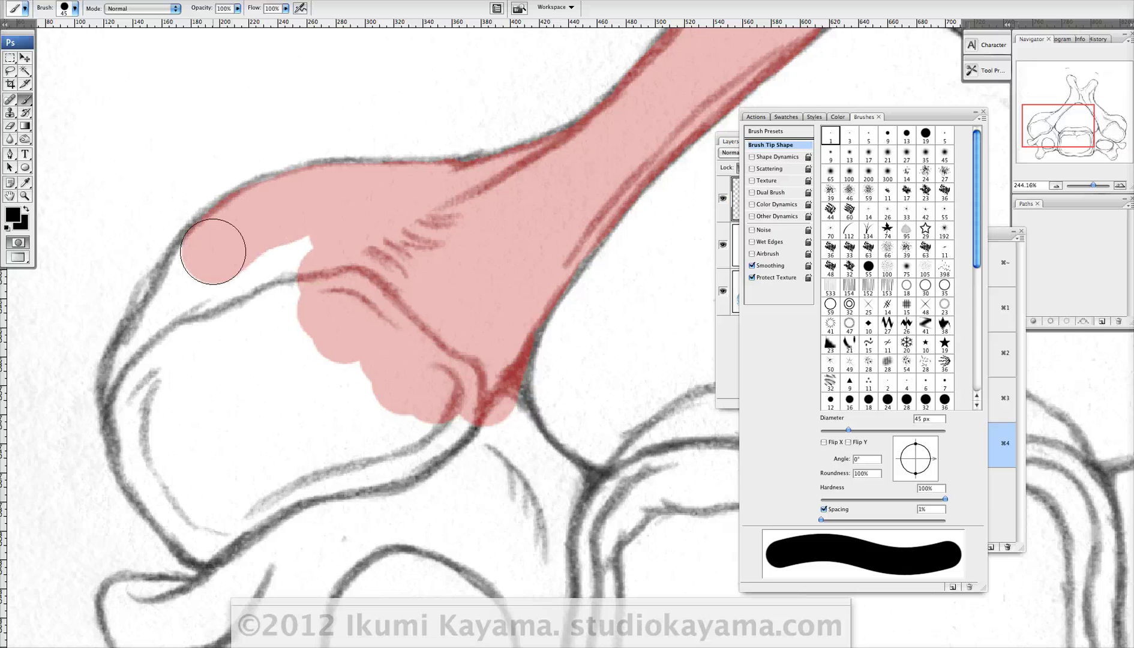
pyautogui.click(126, 9)
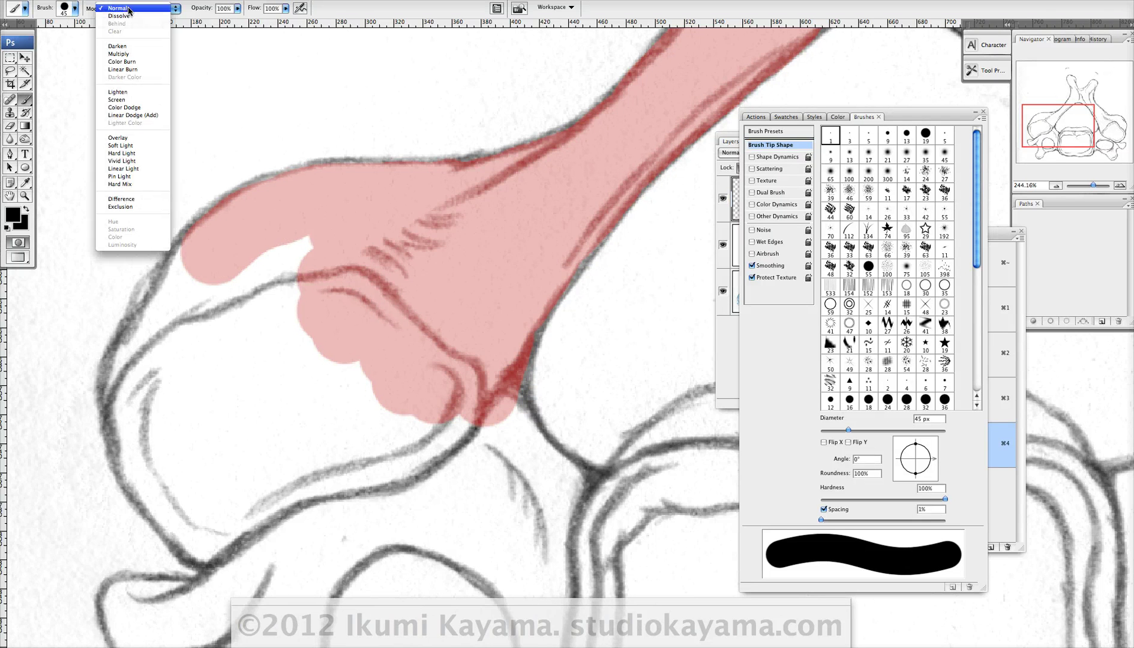
pyautogui.click(128, 9)
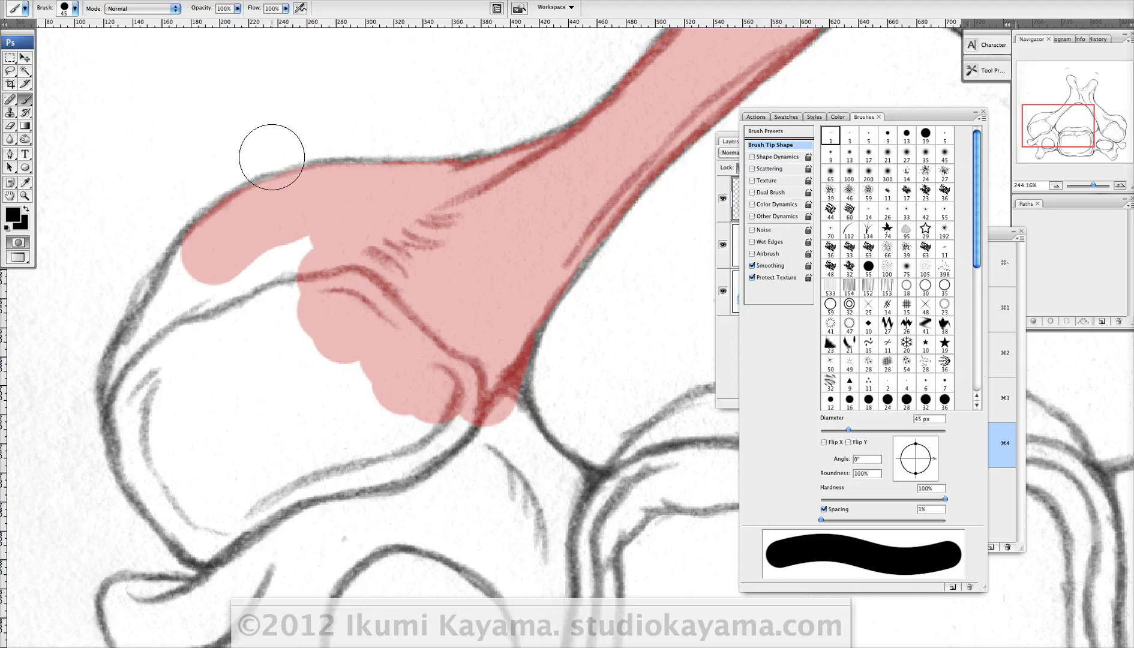
# Fill the rest of the left articular process with mask and paint around the left foramen, leaving the hole unpainted.
pyautogui.scroll(-3, 297, 174)
pyautogui.moveTo(234, 238)
pyautogui.mouseDown()
pyautogui.moveTo(362, 254)
pyautogui.moveTo(370, 357)
pyautogui.moveTo(507, 355)
pyautogui.moveTo(507, 371)
pyautogui.moveTo(579, 364)
pyautogui.mouseUp()
pyautogui.moveTo(298, 190)
pyautogui.mouseDown()
pyautogui.moveTo(222, 273)
pyautogui.moveTo(216, 320)
pyautogui.mouseUp()
pyautogui.moveTo(217, 320)
pyautogui.mouseDown()
pyautogui.moveTo(226, 224)
pyautogui.moveTo(239, 229)
pyautogui.moveTo(240, 266)
pyautogui.moveTo(240, 241)
pyautogui.moveTo(274, 330)
pyautogui.moveTo(296, 255)
pyautogui.moveTo(407, 253)
pyautogui.moveTo(431, 297)
pyautogui.moveTo(293, 183)
pyautogui.mouseUp()
pyautogui.moveTo(363, 161)
pyautogui.mouseDown()
pyautogui.moveTo(345, 193)
pyautogui.moveTo(420, 205)
pyautogui.moveTo(461, 165)
pyautogui.moveTo(444, 85)
pyautogui.moveTo(482, 178)
pyautogui.moveTo(533, 217)
pyautogui.mouseUp()
pyautogui.scroll(-5, 533, 217)
pyautogui.moveTo(423, 189)
pyautogui.mouseDown()
pyautogui.moveTo(486, 272)
pyautogui.moveTo(502, 193)
pyautogui.moveTo(398, 116)
pyautogui.moveTo(372, 143)
pyautogui.moveTo(385, 169)
pyautogui.moveTo(326, 159)
pyautogui.moveTo(351, 158)
pyautogui.moveTo(297, 166)
pyautogui.moveTo(237, 238)
pyautogui.moveTo(235, 225)
pyautogui.moveTo(259, 193)
pyautogui.moveTo(282, 313)
pyautogui.moveTo(317, 353)
pyautogui.moveTo(348, 359)
pyautogui.moveTo(312, 322)
pyautogui.moveTo(328, 351)
pyautogui.moveTo(339, 349)
pyautogui.moveTo(316, 342)
pyautogui.moveTo(420, 343)
pyautogui.moveTo(482, 312)
pyautogui.moveTo(501, 259)
pyautogui.mouseUp()
# Reduce the brush to 25 px and paint the left transverse process down to its lower tip, running one stroke past the outline.
pyautogui.press('space')
pyautogui.press('[')
pyautogui.press('[')
pyautogui.press('[')
pyautogui.hscroll(-5, 500, 259)
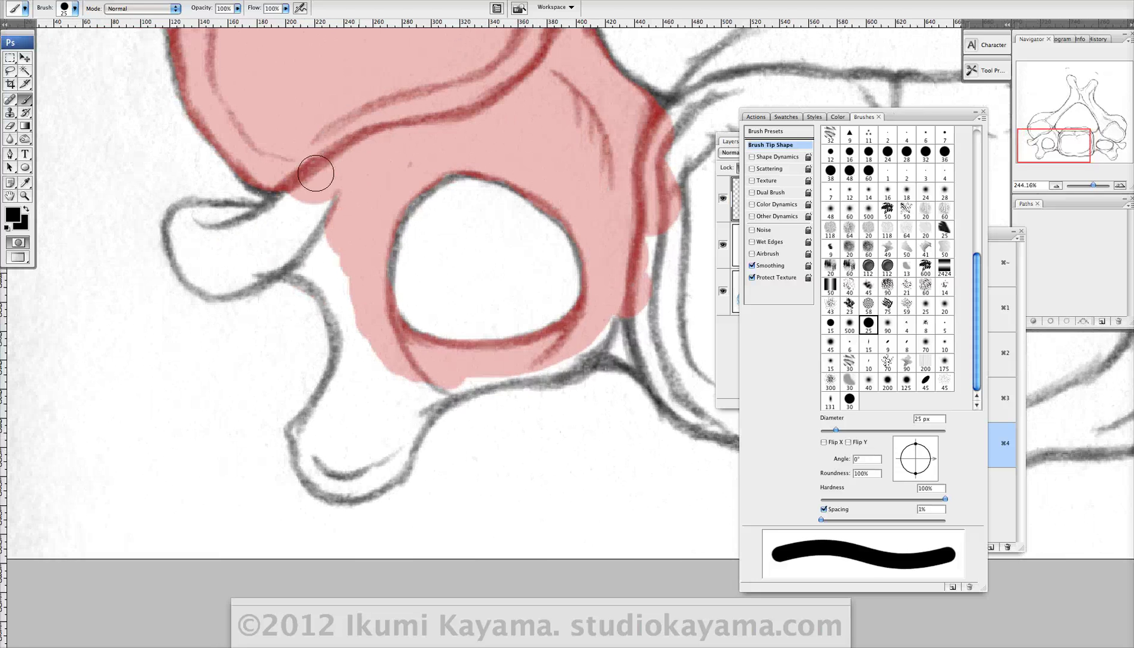
pyautogui.moveTo(311, 172)
pyautogui.mouseDown()
pyautogui.moveTo(289, 227)
pyautogui.moveTo(315, 185)
pyautogui.moveTo(345, 188)
pyautogui.moveTo(304, 232)
pyautogui.moveTo(264, 216)
pyautogui.moveTo(182, 219)
pyautogui.moveTo(200, 275)
pyautogui.moveTo(278, 255)
pyautogui.mouseUp()
pyautogui.scroll(-3, 260, 254)
pyautogui.hscroll(3, 260, 253)
pyautogui.moveTo(228, 228)
pyautogui.mouseDown()
pyautogui.moveTo(250, 221)
pyautogui.moveTo(270, 245)
pyautogui.moveTo(297, 335)
pyautogui.mouseUp()
pyautogui.scroll(-4, 304, 367)
pyautogui.moveTo(302, 240)
pyautogui.mouseDown()
pyautogui.moveTo(295, 273)
pyautogui.moveTo(251, 315)
pyautogui.moveTo(277, 359)
pyautogui.moveTo(301, 363)
pyautogui.moveTo(329, 347)
pyautogui.moveTo(485, 341)
pyautogui.mouseUp()
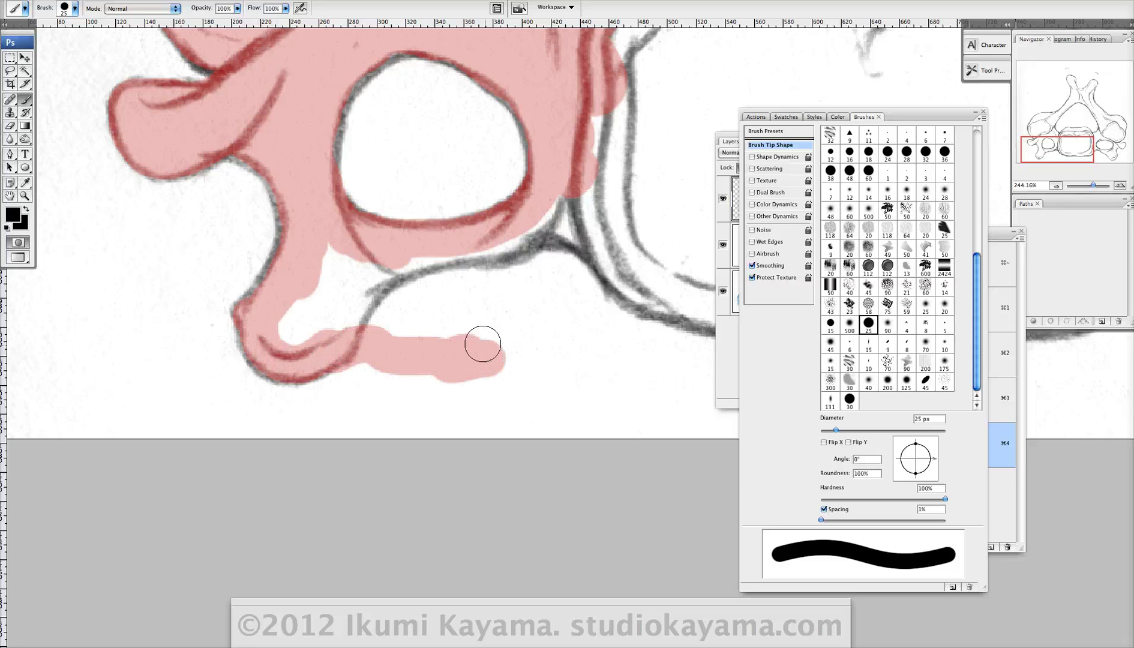
# Set the colours to black foreground and white background, and erase the stray mask stroke beyond the lower tip with the Eraser.
pyautogui.click(10, 126)
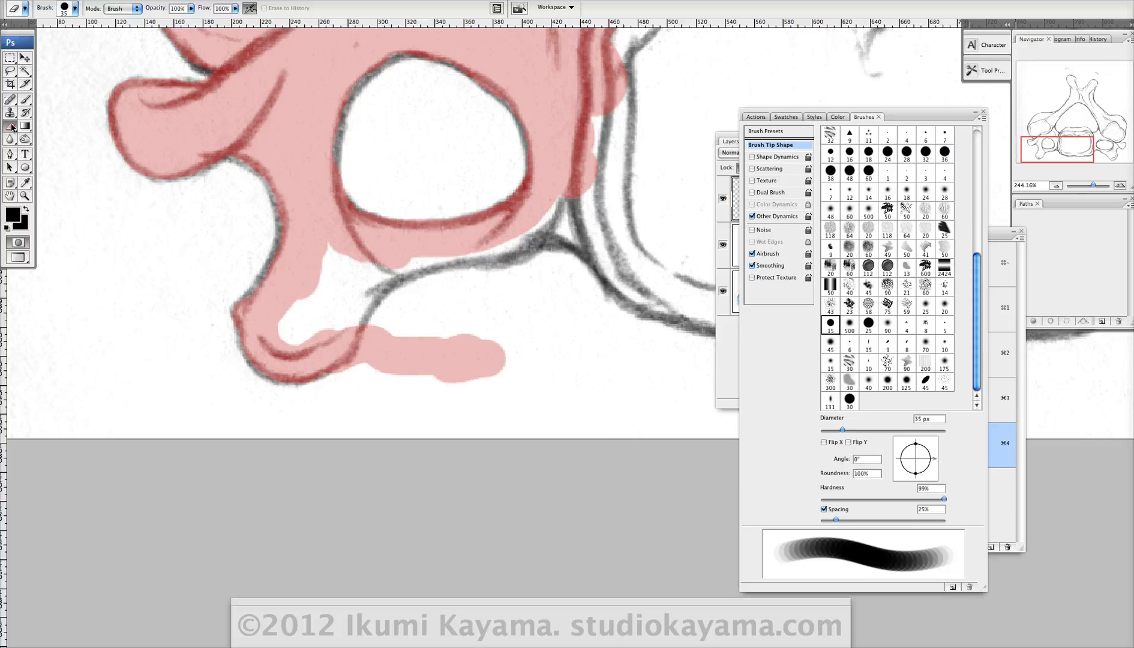
pyautogui.moveTo(486, 372); pyautogui.dragTo(484, 374)
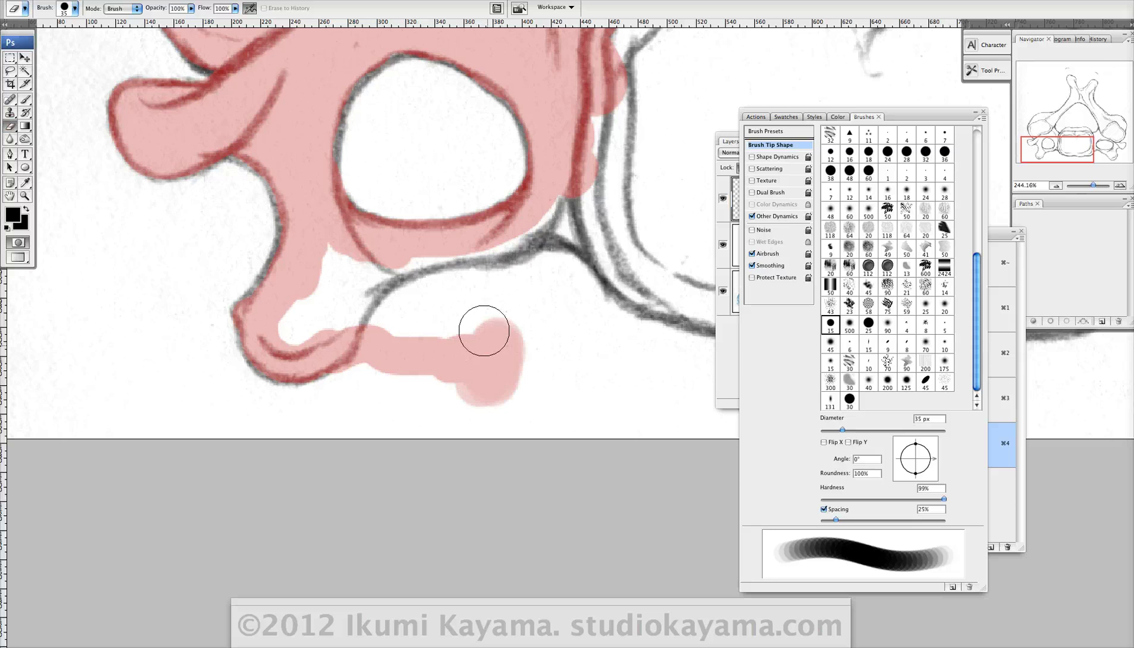
pyautogui.press('d')
pyautogui.press('x')
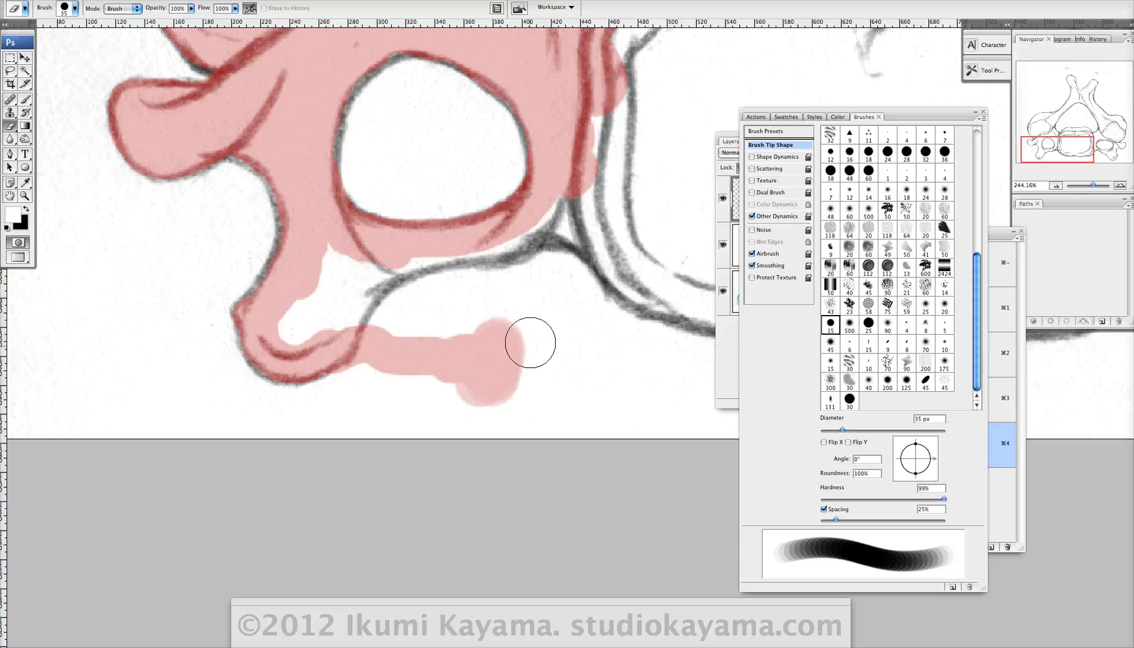
pyautogui.press('x')
pyautogui.moveTo(526, 337)
pyautogui.mouseDown()
pyautogui.moveTo(503, 385)
pyautogui.moveTo(521, 390)
pyautogui.moveTo(475, 339)
pyautogui.moveTo(430, 395)
pyautogui.moveTo(382, 336)
pyautogui.moveTo(364, 387)
pyautogui.moveTo(343, 396)
pyautogui.mouseUp()
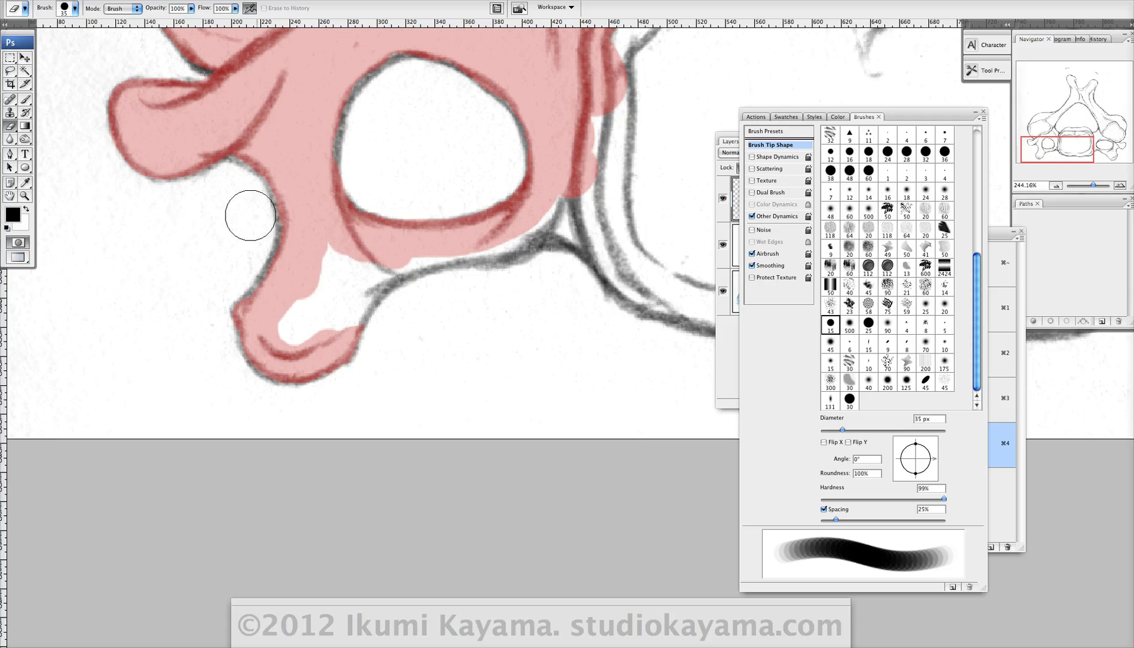
# Fill the remaining gap inside the left lower process with the 25 px Brush.
pyautogui.click(27, 101)
pyautogui.moveTo(286, 317)
pyautogui.mouseDown()
pyautogui.moveTo(294, 333)
pyautogui.moveTo(324, 245)
pyautogui.moveTo(354, 283)
pyautogui.moveTo(346, 304)
pyautogui.moveTo(299, 330)
pyautogui.mouseUp()
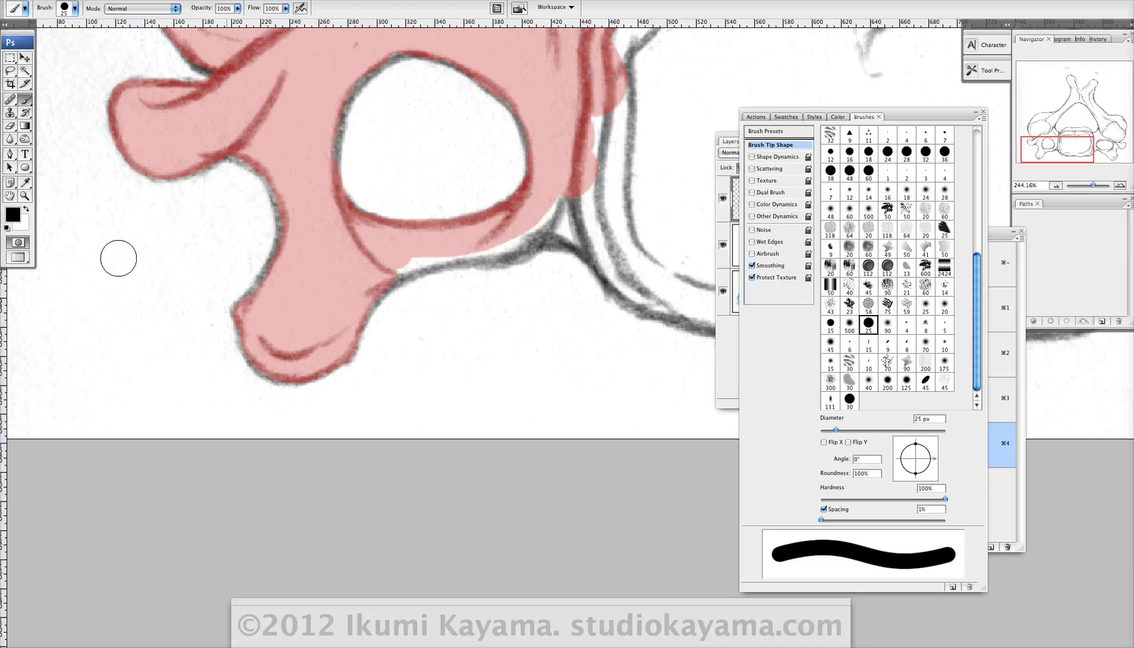
# Paint away a patch of the lower process's mask with white, and repaint it with black.
pyautogui.click(27, 210)
pyautogui.moveTo(354, 255)
pyautogui.mouseDown()
pyautogui.moveTo(326, 289)
pyautogui.moveTo(348, 306)
pyautogui.mouseUp()
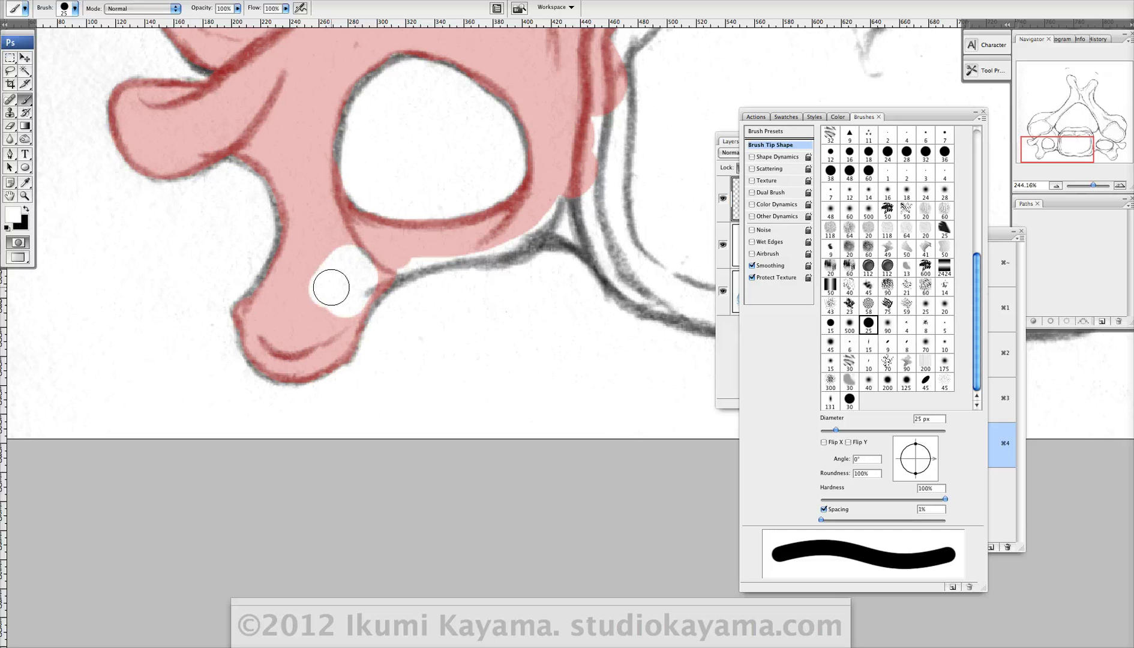
pyautogui.press('x')
pyautogui.moveTo(329, 253)
pyautogui.mouseDown()
pyautogui.moveTo(314, 310)
pyautogui.moveTo(359, 301)
pyautogui.mouseUp()
# Paint the mask along the bone's lower edge beneath the left foramen, up to the vertebral body.
pyautogui.moveTo(418, 248)
pyautogui.mouseDown()
pyautogui.moveTo(360, 307)
pyautogui.moveTo(323, 324)
pyautogui.mouseUp()
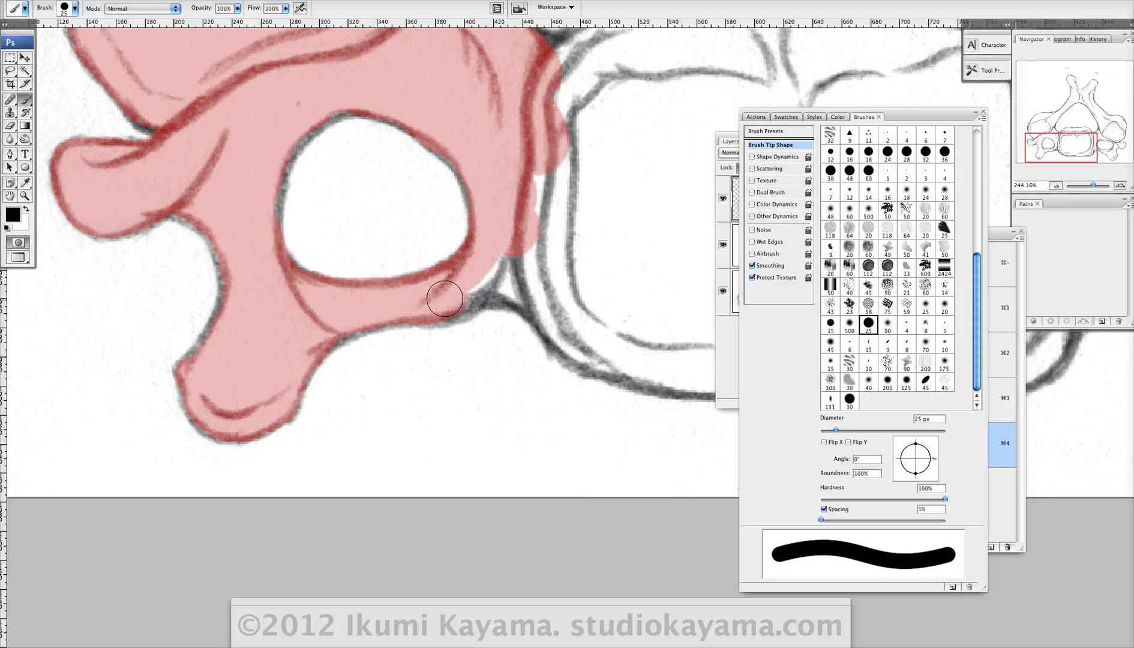
pyautogui.hscroll(3, 492, 255)
pyautogui.scroll(-1, 492, 254)
pyautogui.moveTo(465, 256); pyautogui.dragTo(354, 281)
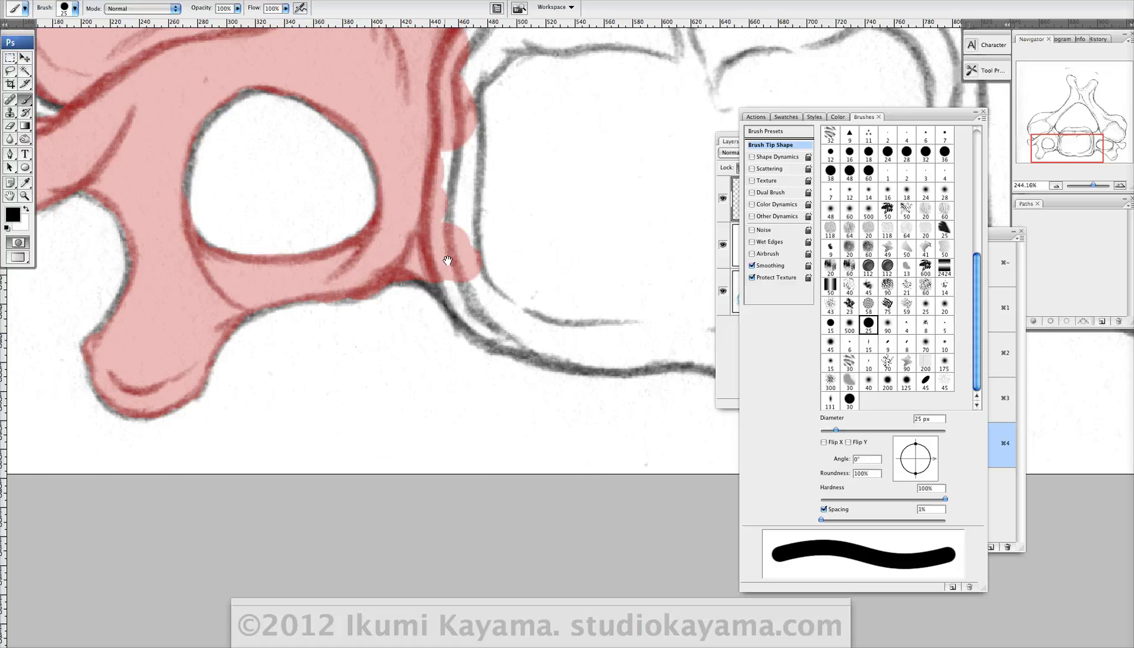
# Paint the mask over the left side and lower left part of the vertebral body.
pyautogui.moveTo(448, 260); pyautogui.dragTo(390, 260)
pyautogui.moveTo(403, 258)
pyautogui.mouseDown()
pyautogui.moveTo(397, 274)
pyautogui.moveTo(377, 268)
pyautogui.moveTo(430, 314)
pyautogui.moveTo(414, 209)
pyautogui.moveTo(536, 324)
pyautogui.moveTo(599, 264)
pyautogui.mouseUp()
pyautogui.scroll(3, 420, 318)
pyautogui.hscroll(5, 320, 253)
pyautogui.scroll(-3, 319, 253)
pyautogui.moveTo(320, 253)
pyautogui.mouseDown()
pyautogui.moveTo(284, 271)
pyautogui.moveTo(329, 329)
pyautogui.moveTo(403, 342)
pyautogui.moveTo(523, 337)
pyautogui.moveTo(425, 264)
pyautogui.mouseUp()
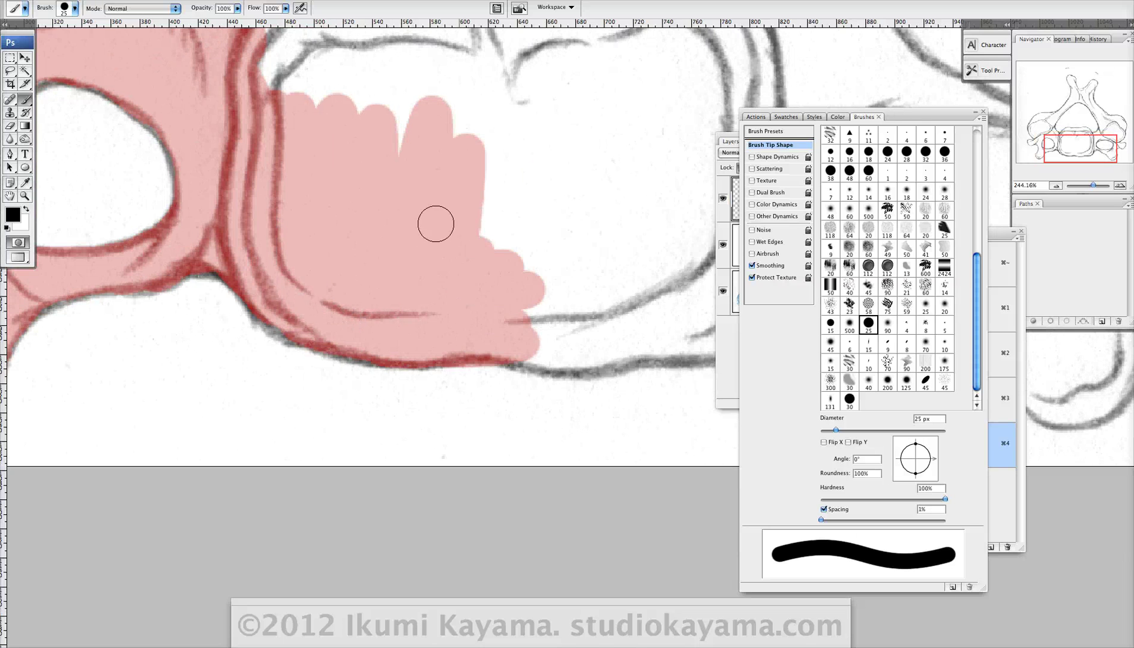
# Extend the mask over the upper left part of the vertebral body while viewing the drawing at 66.67%.
pyautogui.scroll(5, 453, 150)
pyautogui.hscroll(-2, 453, 150)
pyautogui.press('super+minus')
pyautogui.press('super+minus')
pyautogui.press('super+minus')
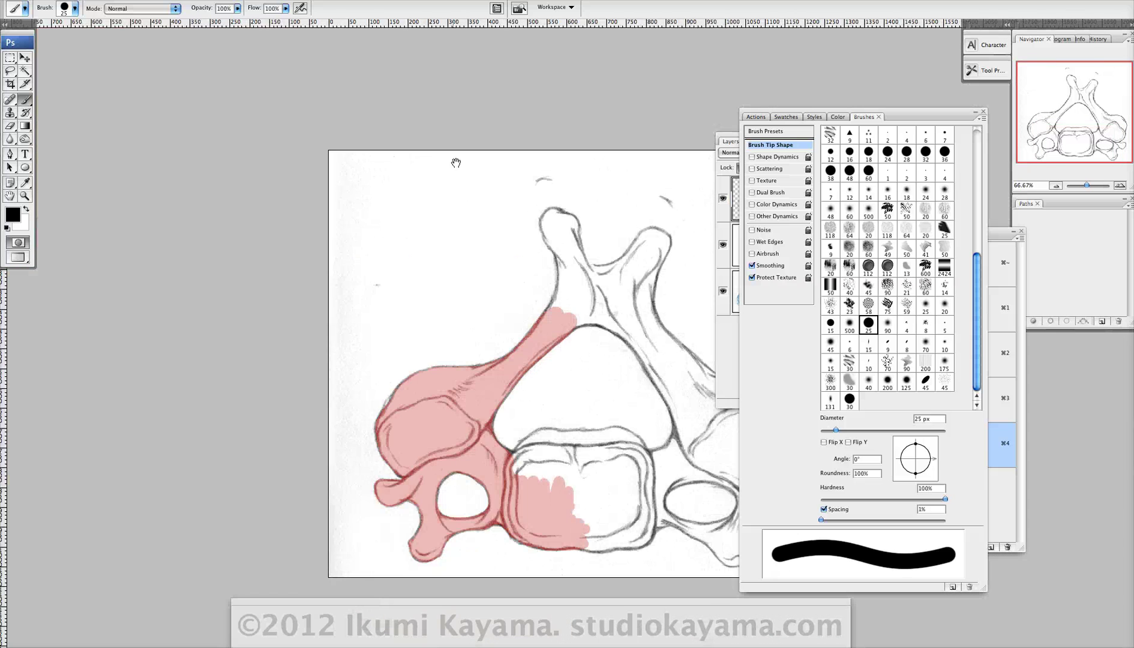
pyautogui.moveTo(507, 305); pyautogui.dragTo(414, 165)
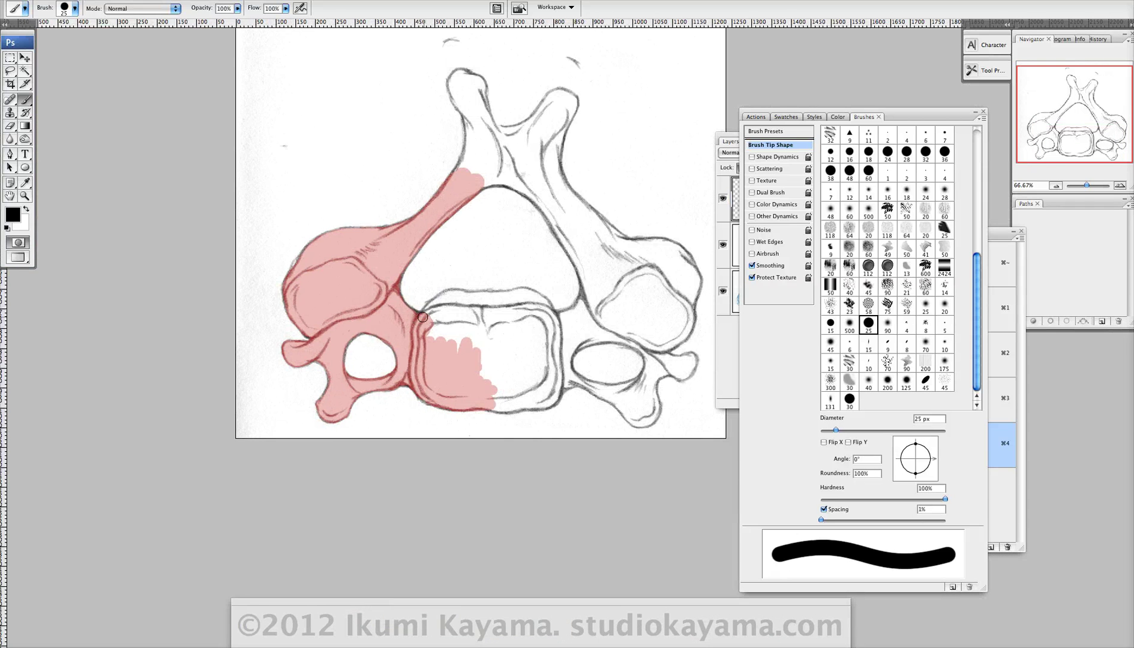
pyautogui.moveTo(438, 343); pyautogui.dragTo(368, 325)
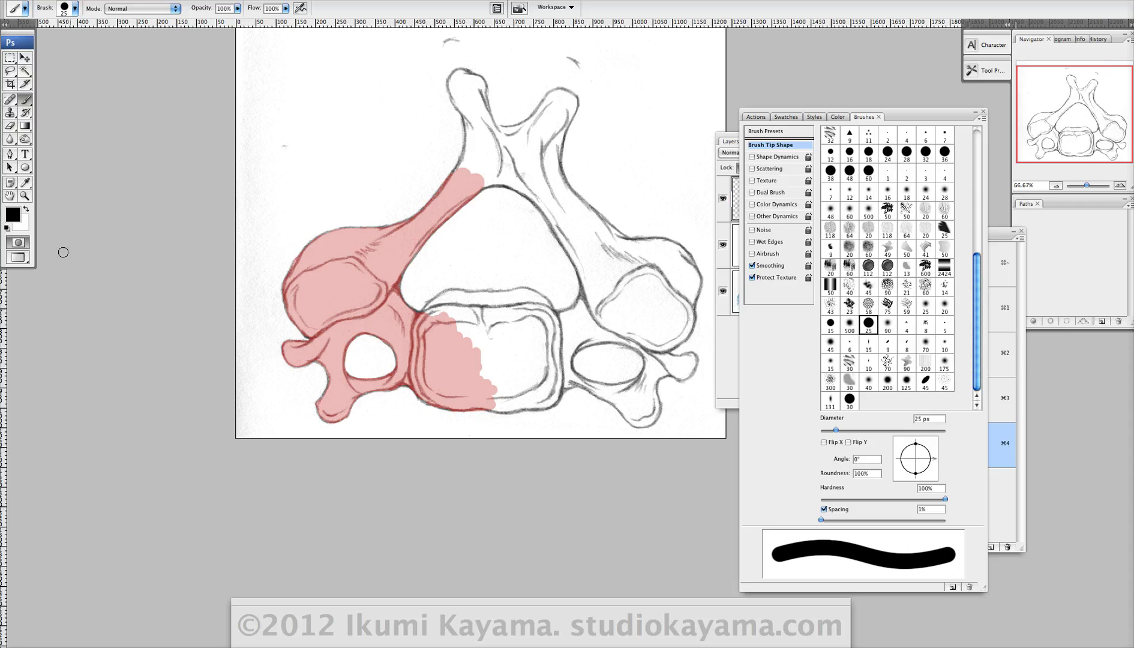
# Leave Quick Mask mode to convert the painted mask into a selection, and inspect its outline around the left foramen.
pyautogui.click(18, 243)
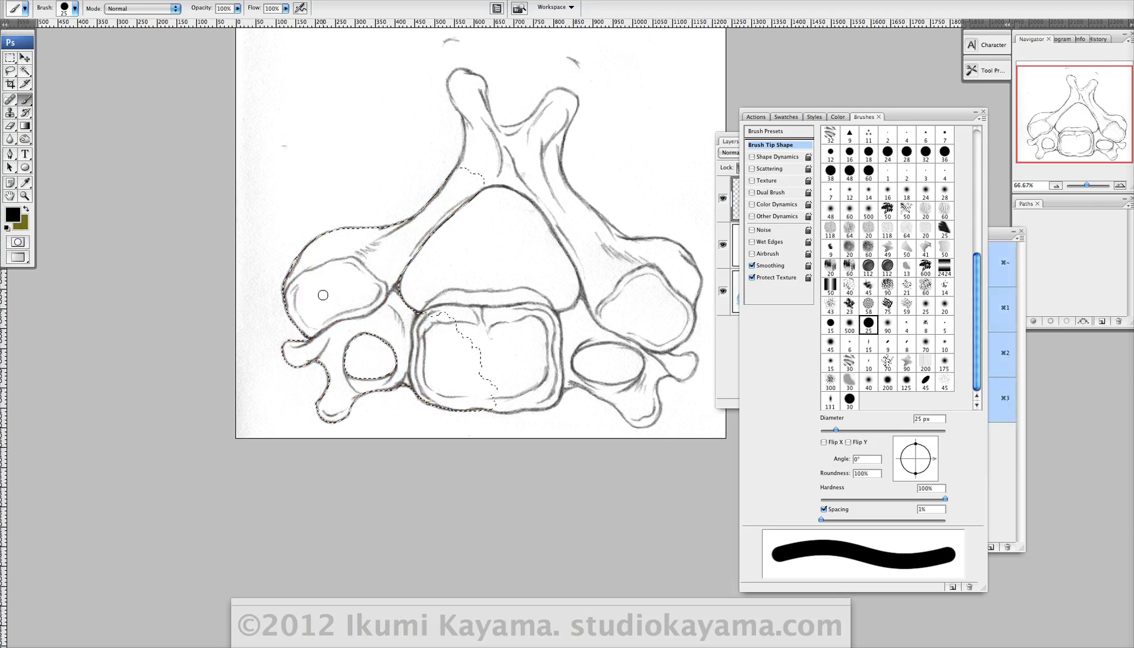
pyautogui.moveTo(360, 231); pyautogui.dragTo(505, 453)
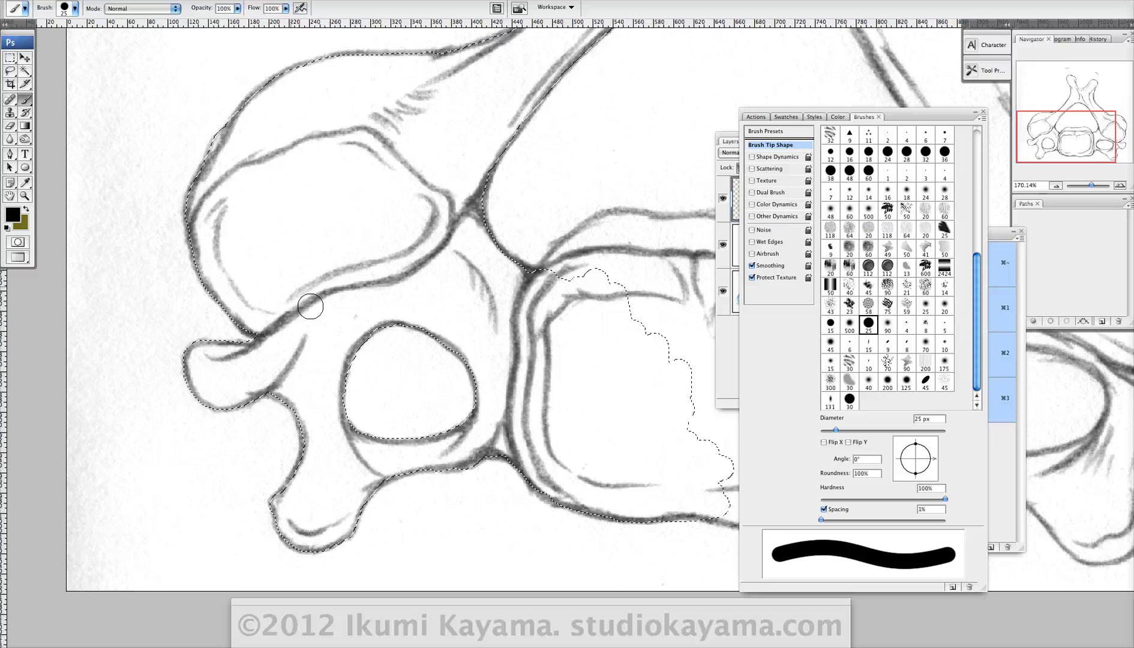
pyautogui.moveTo(479, 416); pyautogui.dragTo(410, 379)
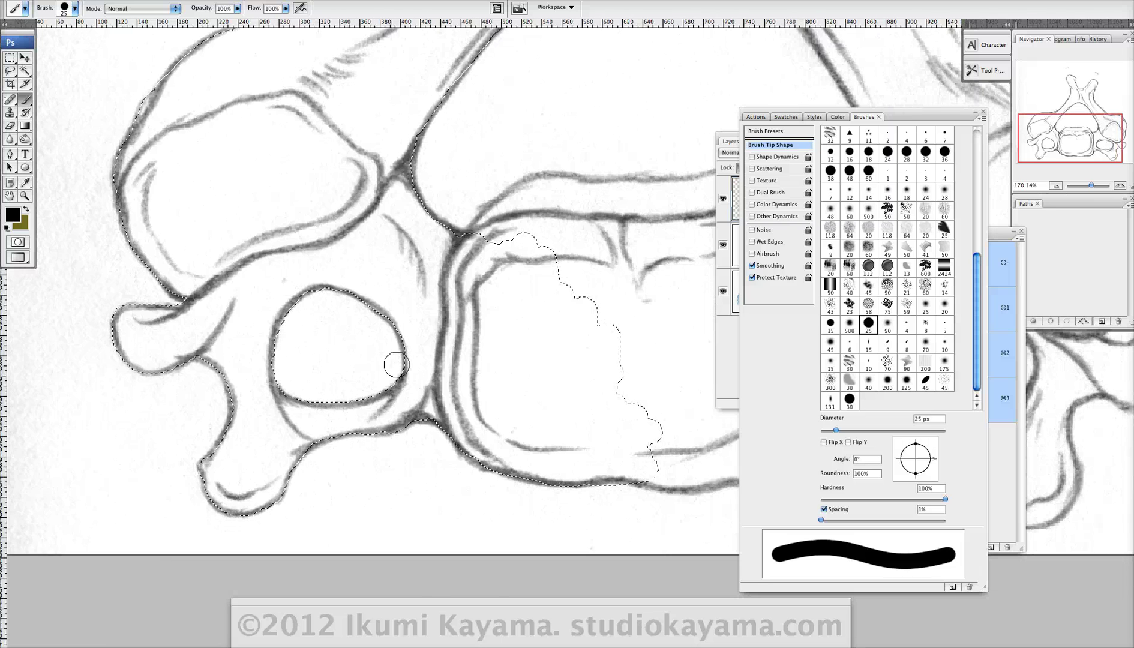
pyautogui.moveTo(381, 260); pyautogui.dragTo(361, 304)
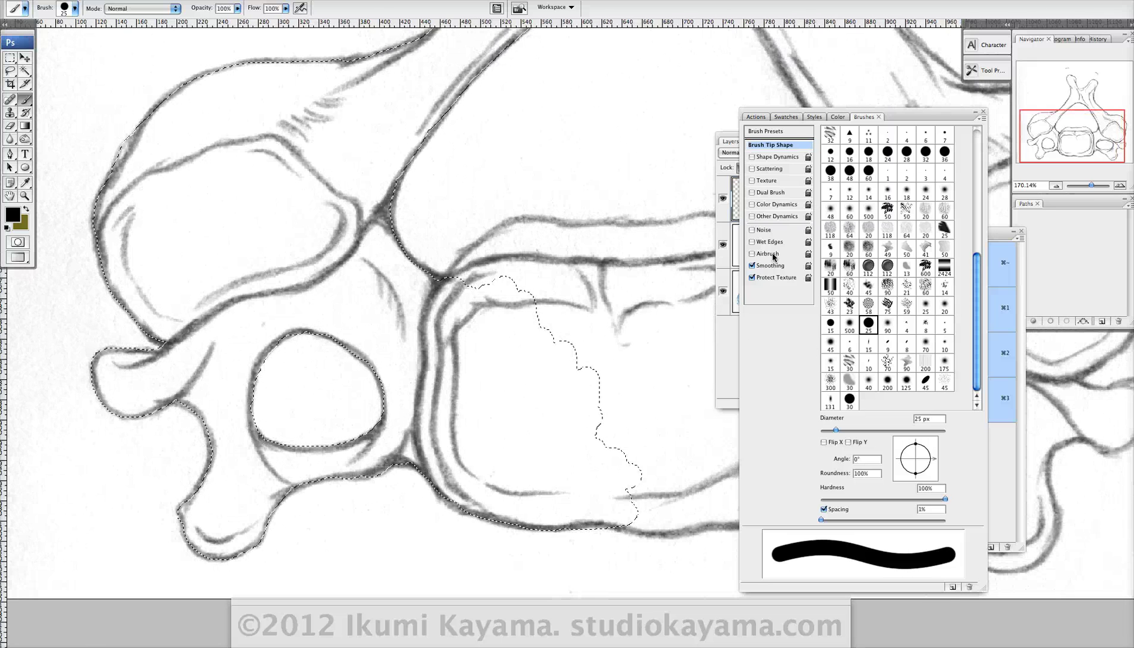
# Bring the layer list into clear view and add a new layer between Layer 2 and Layer 1.
pyautogui.click(728, 339)
pyautogui.moveTo(814, 135)
pyautogui.mouseDown()
pyautogui.moveTo(740, 121)
pyautogui.moveTo(688, 127)
pyautogui.mouseUp()
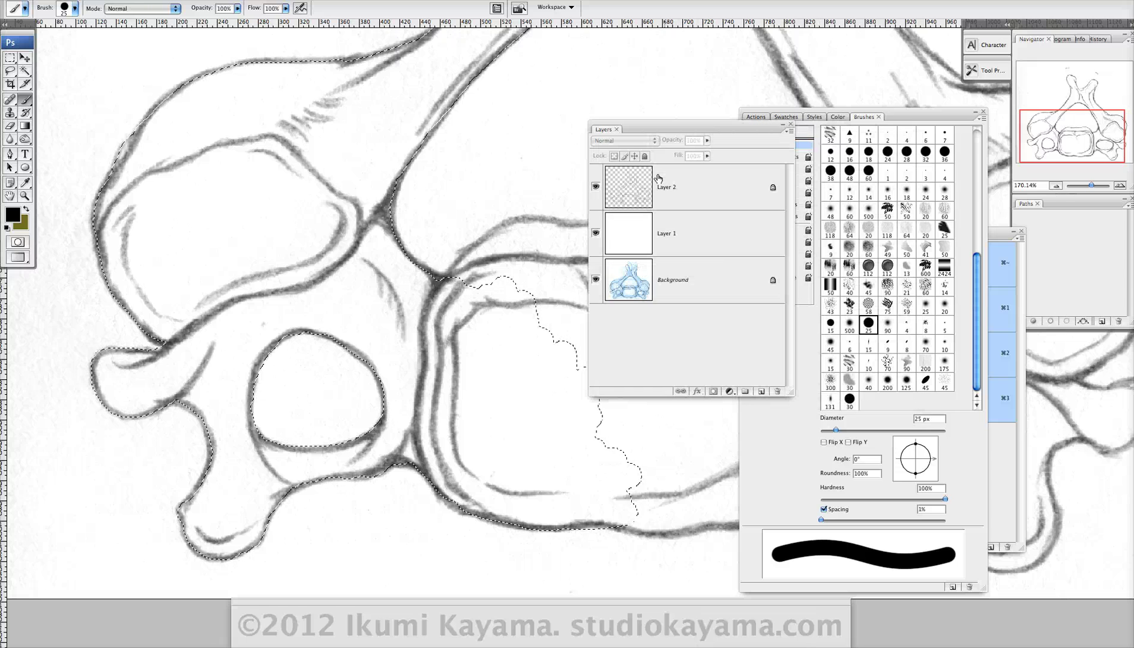
pyautogui.click(759, 391)
pyautogui.moveTo(666, 186); pyautogui.dragTo(649, 232)
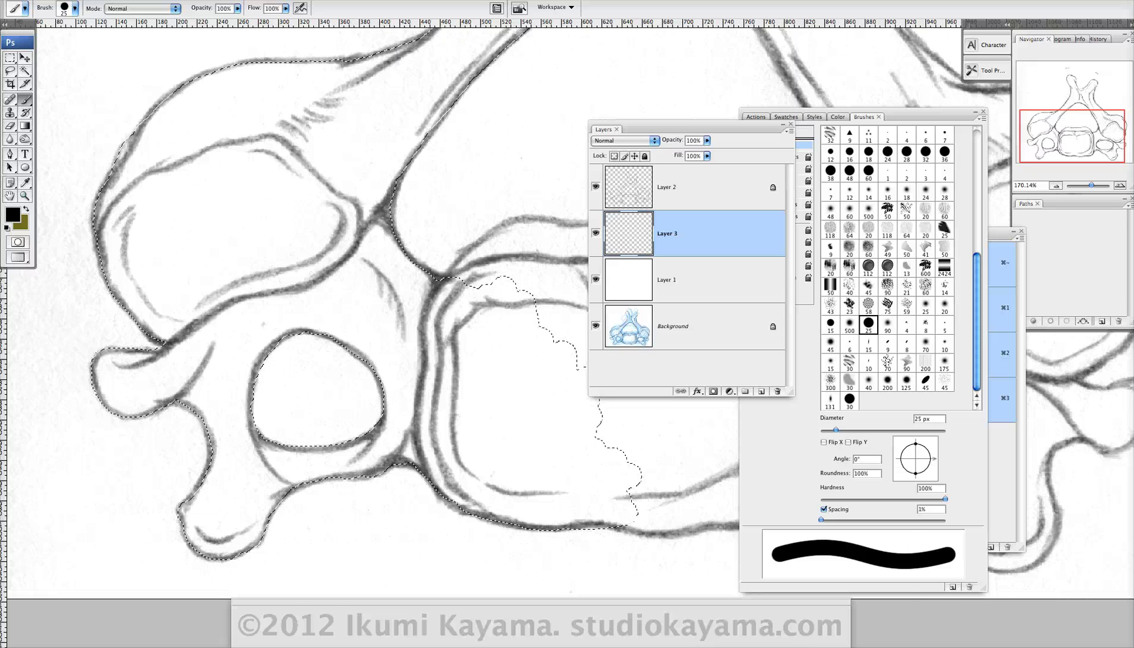
# Set the foreground colour to pale yellow ffffd9 and return to the Brush tool.
pyautogui.click(13, 214)
pyautogui.click(744, 524)
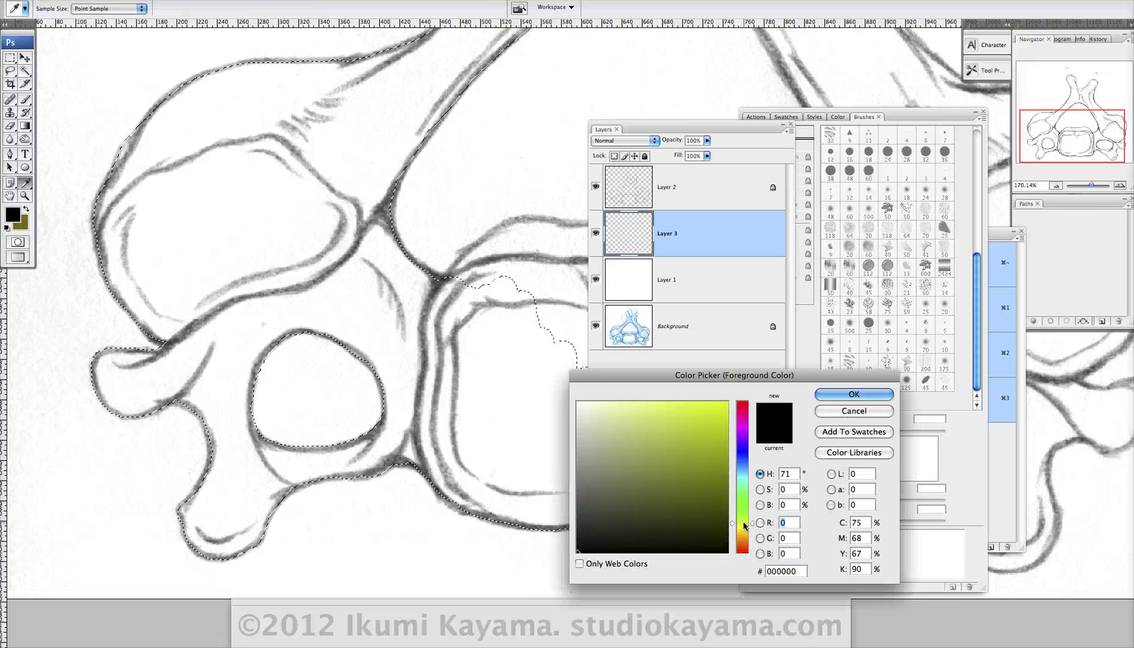
pyautogui.moveTo(744, 524); pyautogui.dragTo(744, 527)
pyautogui.click(599, 402)
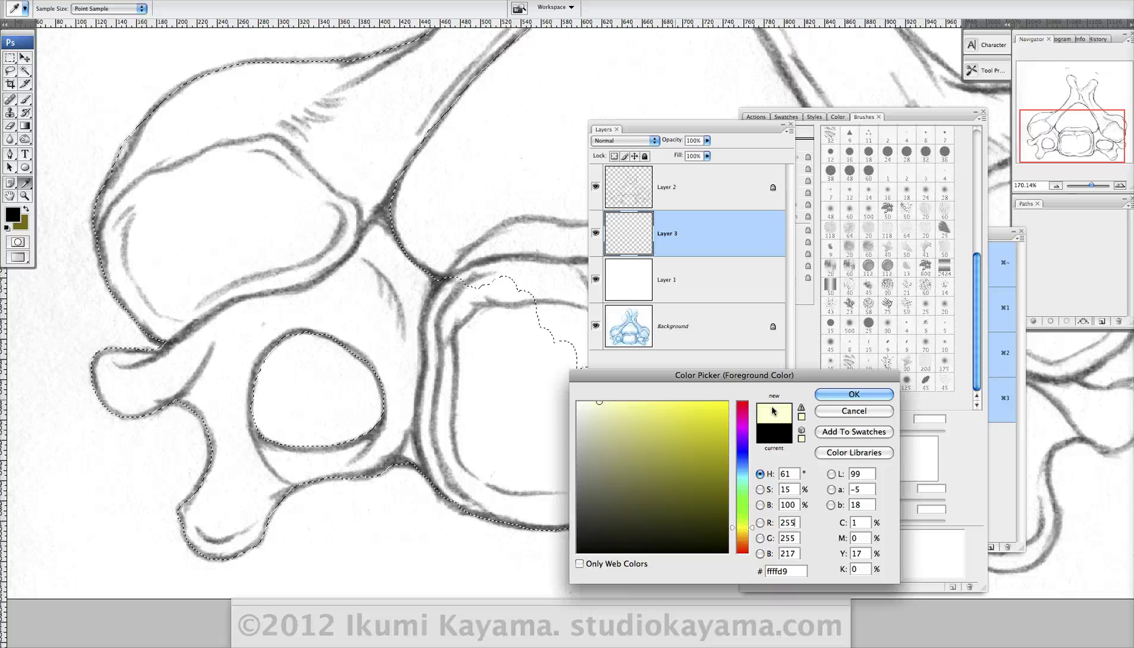
pyautogui.press('Return')
pyautogui.press('b')
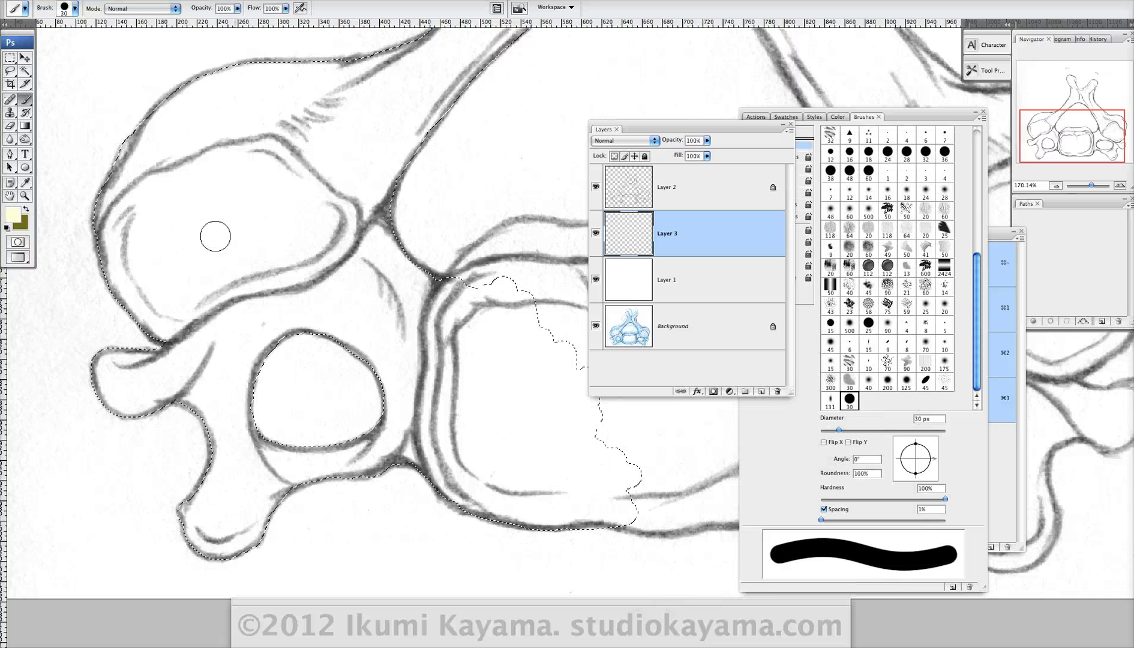
# Enlarge the brush to 100 px and paint pale yellow over the left articular process inside the selection.
pyautogui.press(']')
pyautogui.press(']')
pyautogui.press(']')
pyautogui.press(']')
pyautogui.press(']')
pyautogui.press(']')
pyautogui.press(']')
pyautogui.hotkey('ctrl', '-')
pyautogui.hotkey('ctrl', '-')
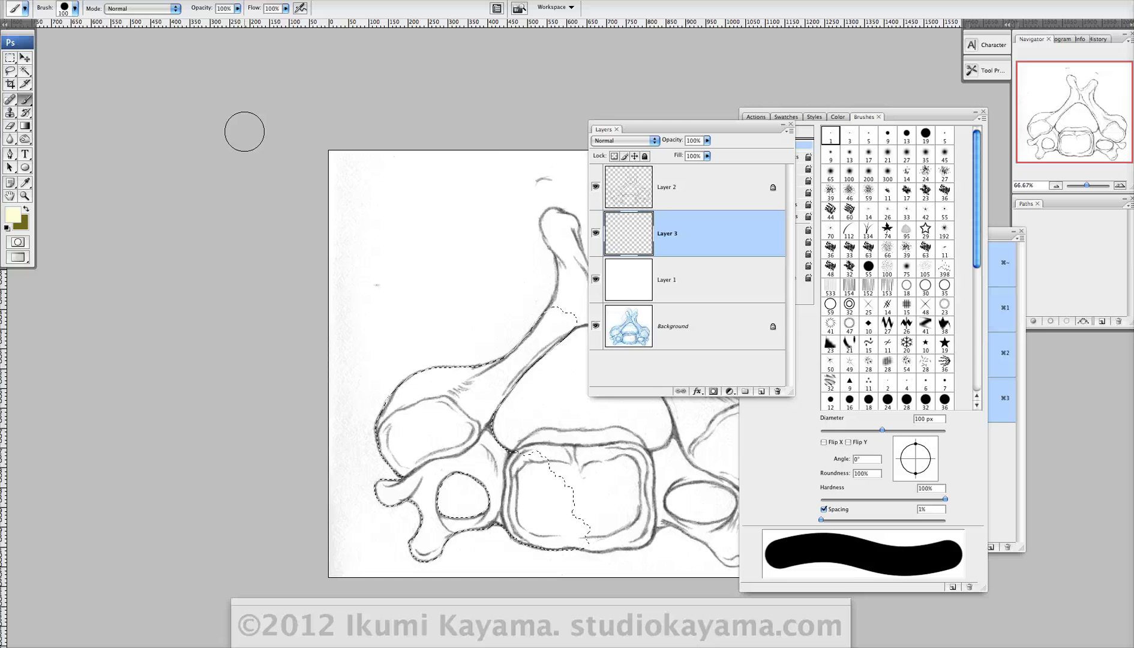
pyautogui.moveTo(518, 397); pyautogui.dragTo(385, 250)
pyautogui.moveTo(245, 256); pyautogui.dragTo(315, 202)
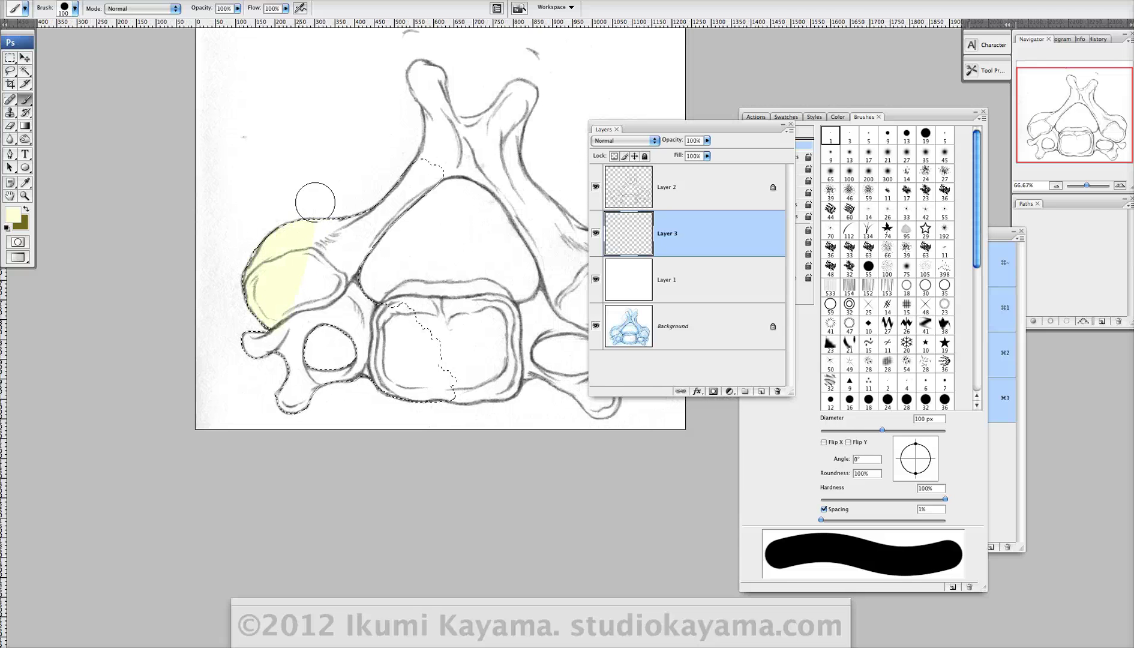
# Change the foreground colour to a lighter off-white yellow and paint the whole selected part of the vertebra with it.
pyautogui.click(12, 215)
pyautogui.click(583, 405)
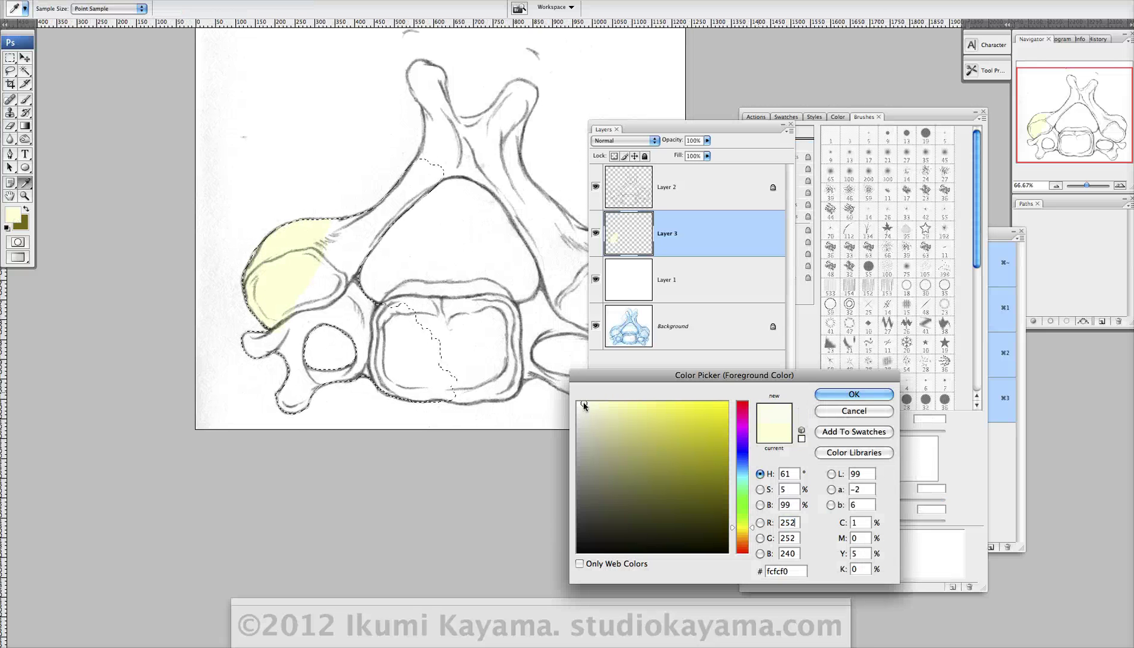
pyautogui.press('Return')
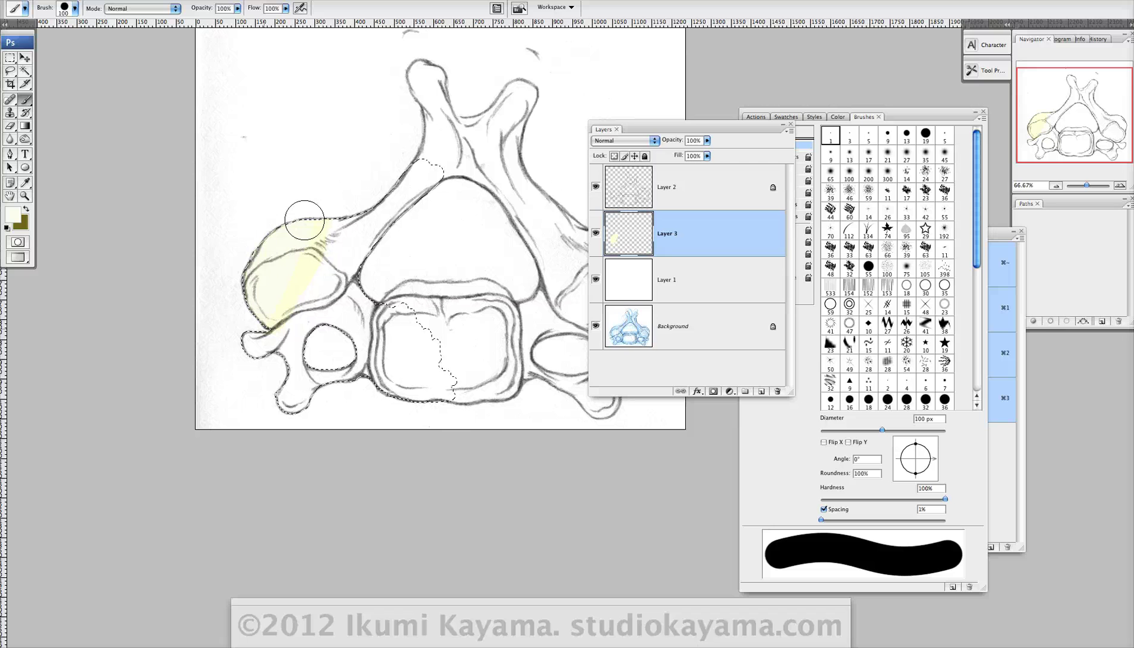
pyautogui.moveTo(304, 220)
pyautogui.mouseDown()
pyautogui.moveTo(303, 303)
pyautogui.moveTo(366, 200)
pyautogui.moveTo(363, 216)
pyautogui.moveTo(420, 189)
pyautogui.moveTo(333, 283)
pyautogui.moveTo(368, 351)
pyautogui.moveTo(421, 364)
pyautogui.moveTo(429, 409)
pyautogui.moveTo(457, 379)
pyautogui.moveTo(348, 325)
pyautogui.moveTo(343, 382)
pyautogui.moveTo(338, 371)
pyautogui.moveTo(272, 398)
pyautogui.moveTo(260, 333)
pyautogui.moveTo(245, 340)
pyautogui.moveTo(266, 292)
pyautogui.moveTo(451, 365)
pyautogui.moveTo(445, 381)
pyautogui.moveTo(427, 382)
pyautogui.moveTo(346, 282)
pyautogui.moveTo(349, 198)
pyautogui.moveTo(377, 258)
pyautogui.moveTo(375, 344)
pyautogui.moveTo(444, 404)
pyautogui.moveTo(467, 407)
pyautogui.moveTo(378, 404)
pyautogui.moveTo(491, 423)
pyautogui.mouseUp()
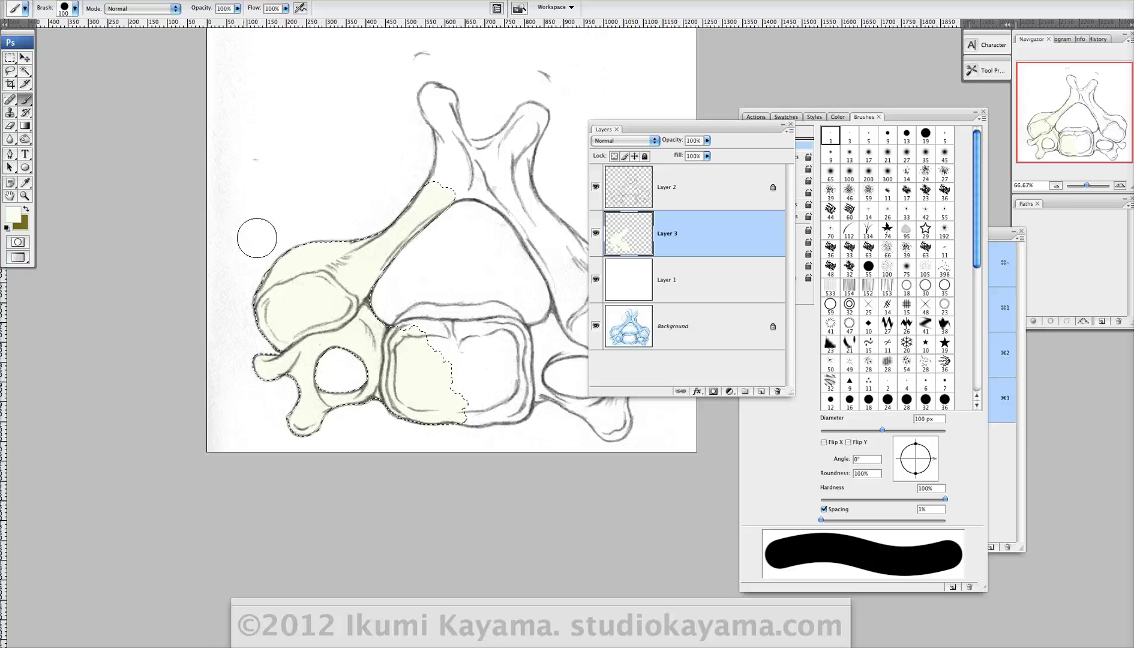
# Hide the selection edges by turning off the display of extras.
pyautogui.click(323, 0)
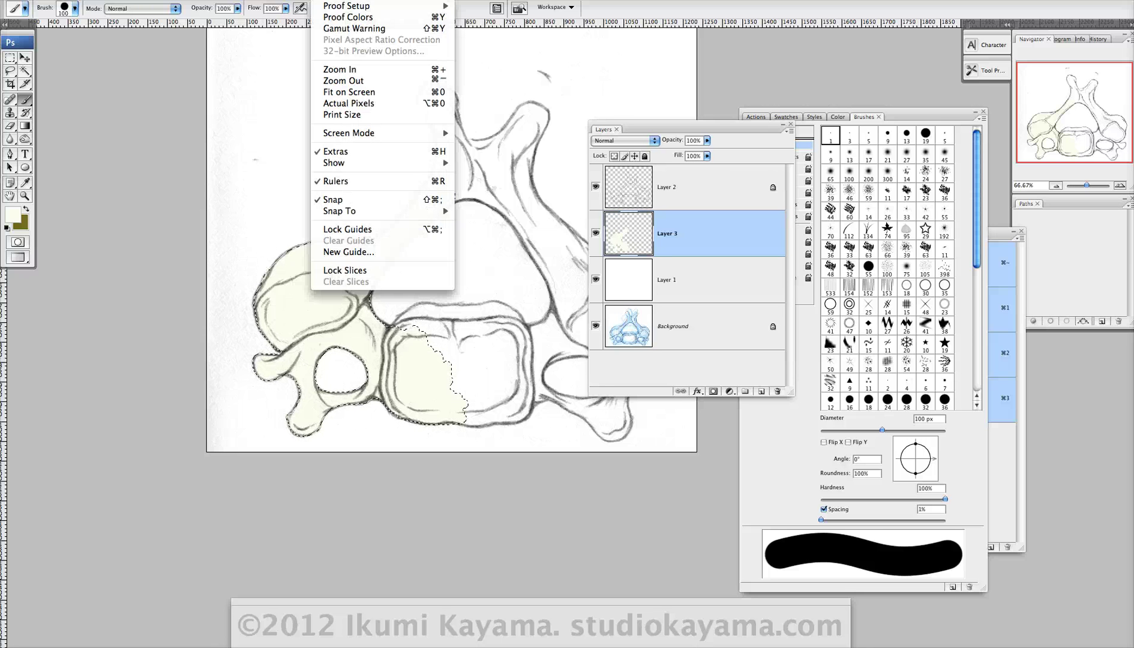
pyautogui.click(336, 152)
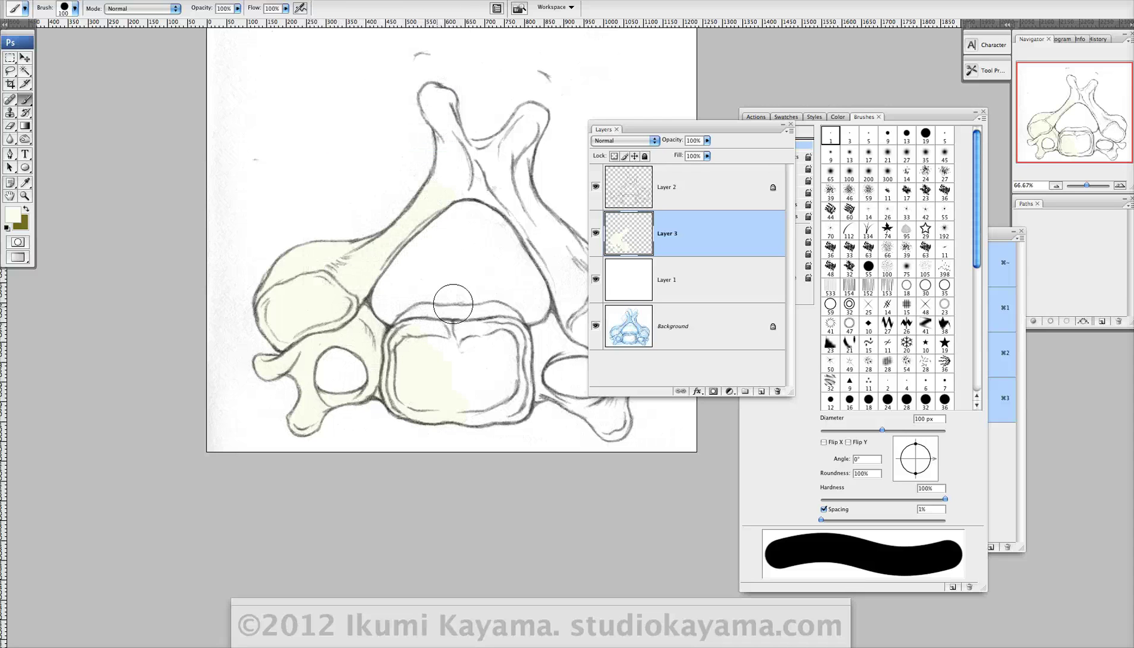
# Test painting the left part of the vertebral body with the olive background colour, and repaint it with the pale foreground colour.
pyautogui.press('x')
pyautogui.moveTo(401, 331)
pyautogui.mouseDown()
pyautogui.moveTo(442, 343)
pyautogui.moveTo(449, 383)
pyautogui.moveTo(474, 403)
pyautogui.mouseUp()
pyautogui.press('x')
pyautogui.moveTo(411, 329)
pyautogui.mouseDown()
pyautogui.moveTo(423, 396)
pyautogui.moveTo(454, 412)
pyautogui.moveTo(478, 406)
pyautogui.moveTo(430, 328)
pyautogui.moveTo(465, 373)
pyautogui.moveTo(442, 385)
pyautogui.mouseUp()
pyautogui.moveTo(449, 343)
pyautogui.mouseDown()
pyautogui.moveTo(441, 330)
pyautogui.moveTo(405, 341)
pyautogui.mouseUp()
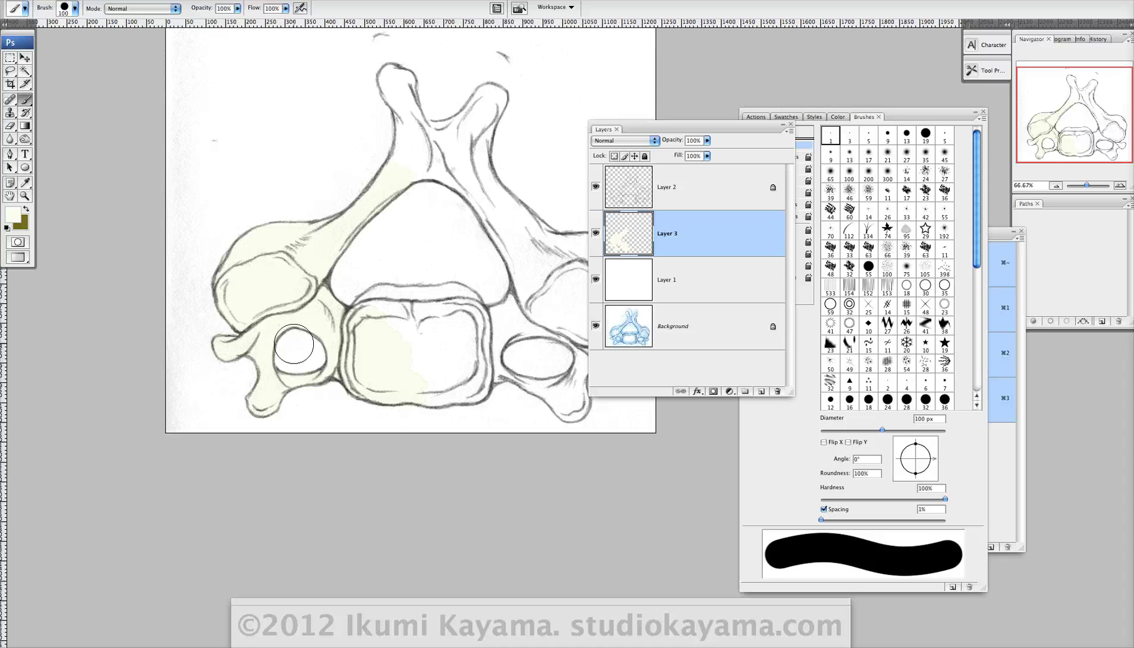
pyautogui.scroll(2, 294, 344)
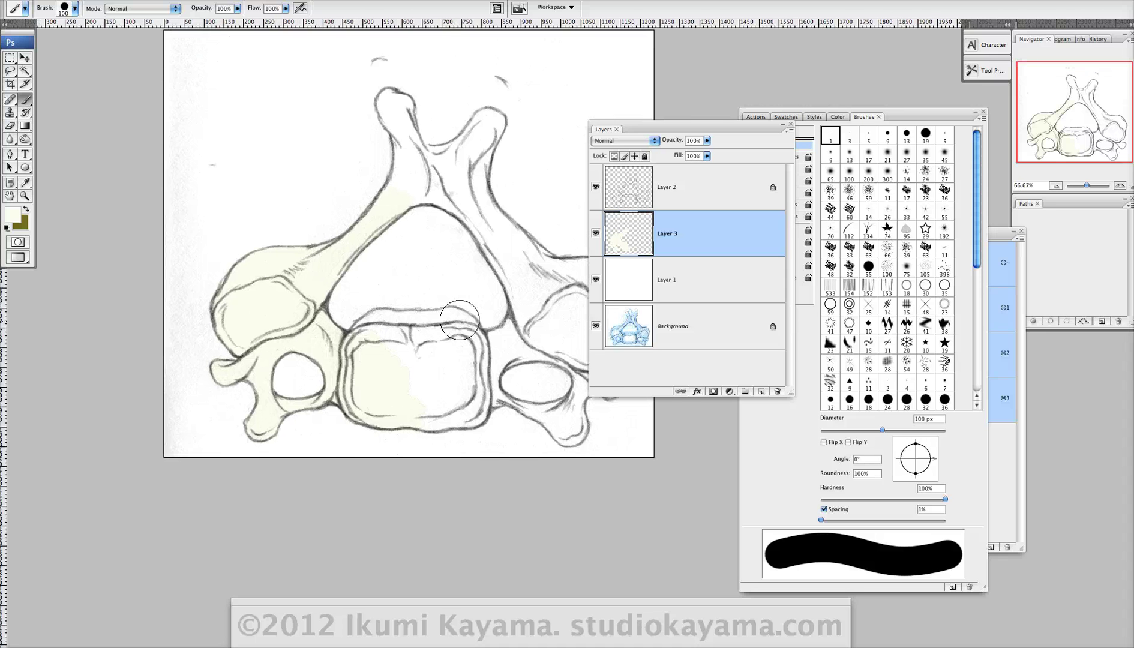
pyautogui.scroll(-2, 460, 320)
pyautogui.hscroll(-2, 459, 319)
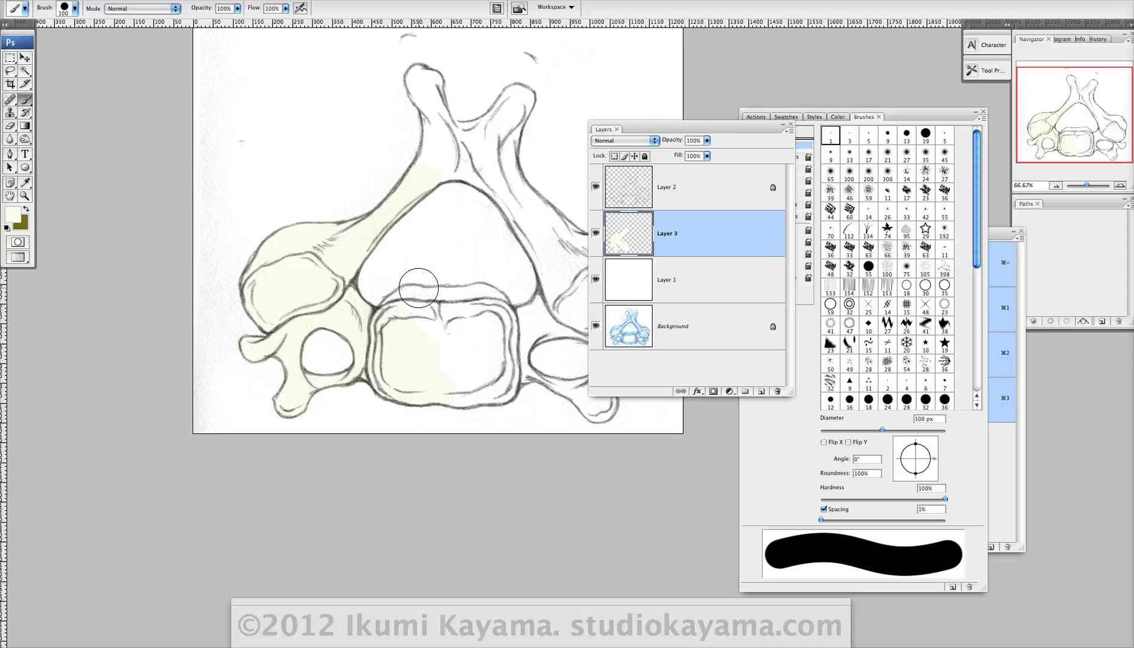
pyautogui.scroll(2, 418, 287)
pyautogui.hscroll(-2, 418, 287)
# Return to Quick Mask mode, bring the channel list into clear view, and duplicate the Quick Mask channel to keep the mask.
pyautogui.click(25, 242)
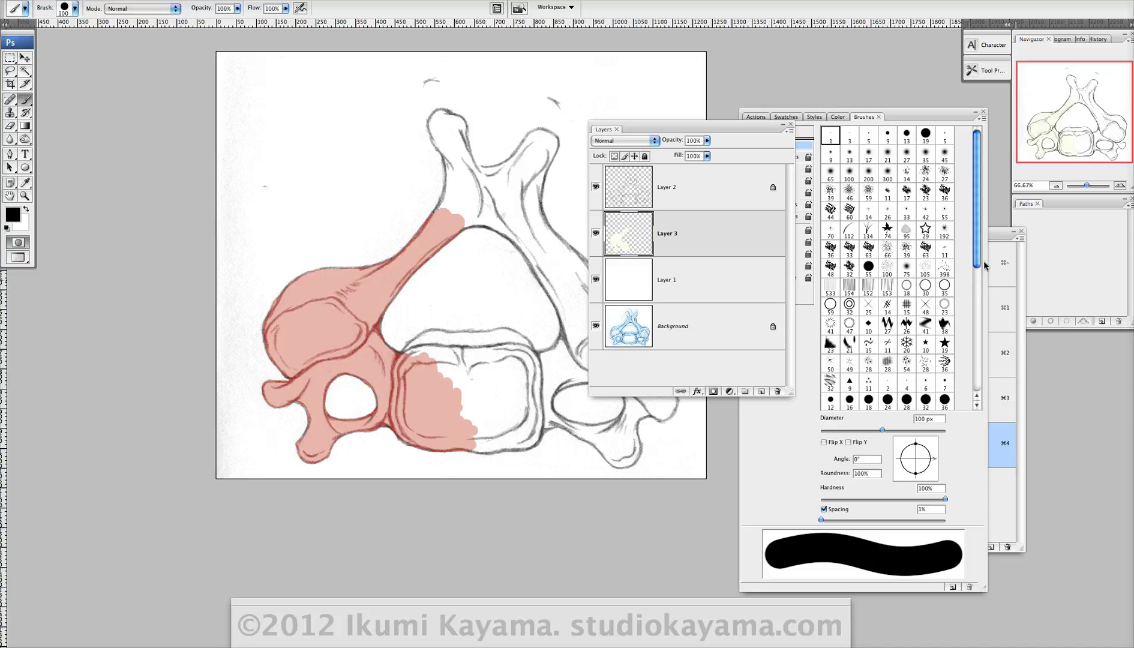
pyautogui.moveTo(998, 235)
pyautogui.mouseDown()
pyautogui.moveTo(973, 252)
pyautogui.moveTo(600, 131)
pyautogui.moveTo(606, 117)
pyautogui.mouseUp()
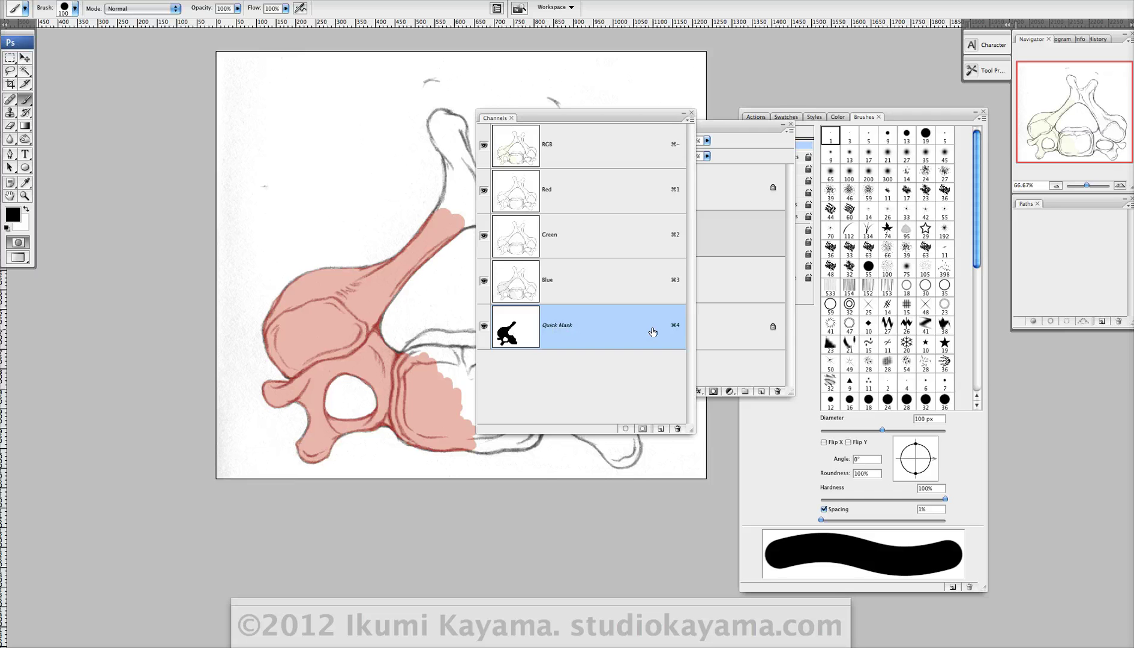
pyautogui.moveTo(652, 331); pyautogui.dragTo(663, 428)
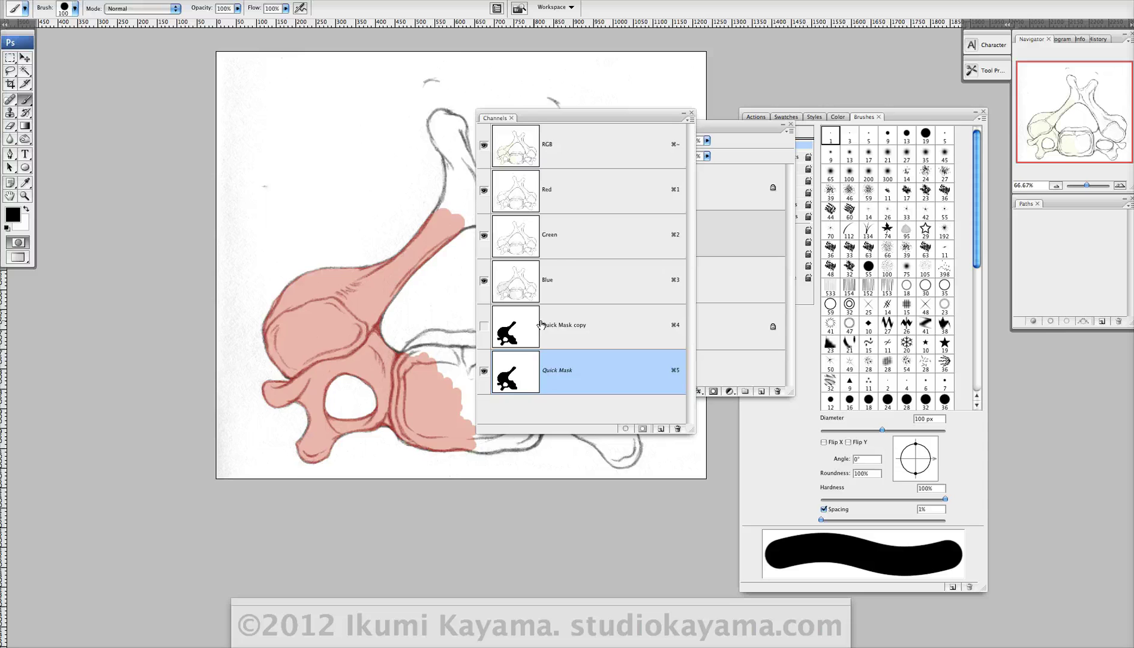
# Examine the Quick Mask copy channel on its own and together with the temporary Quick Mask channel.
pyautogui.click(496, 337)
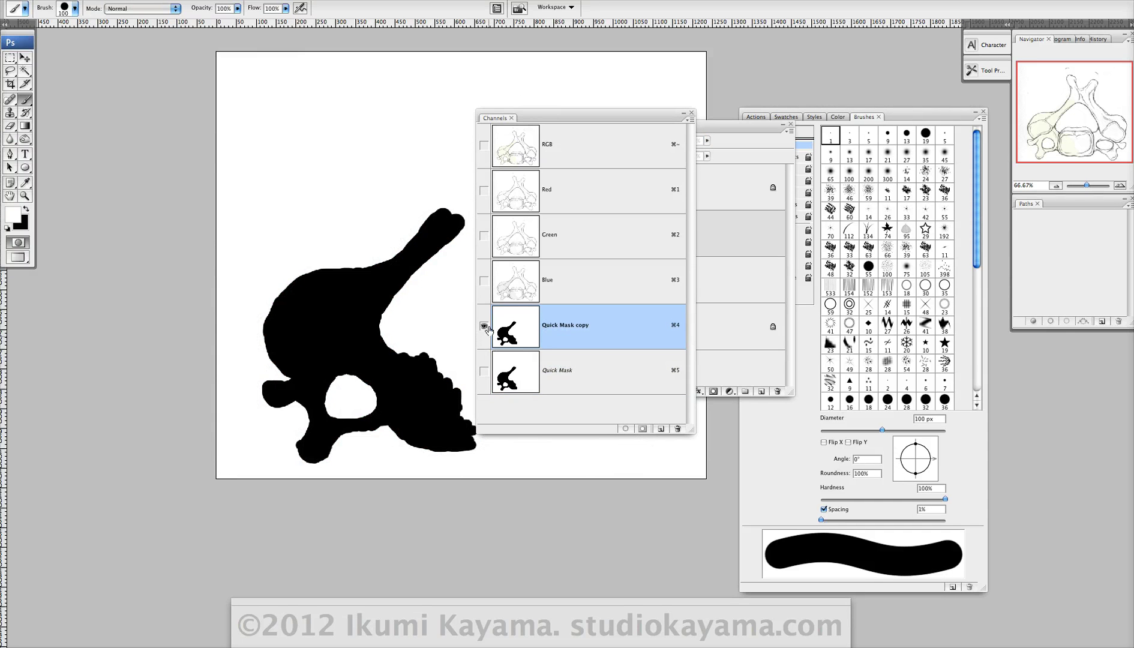
pyautogui.click(529, 376)
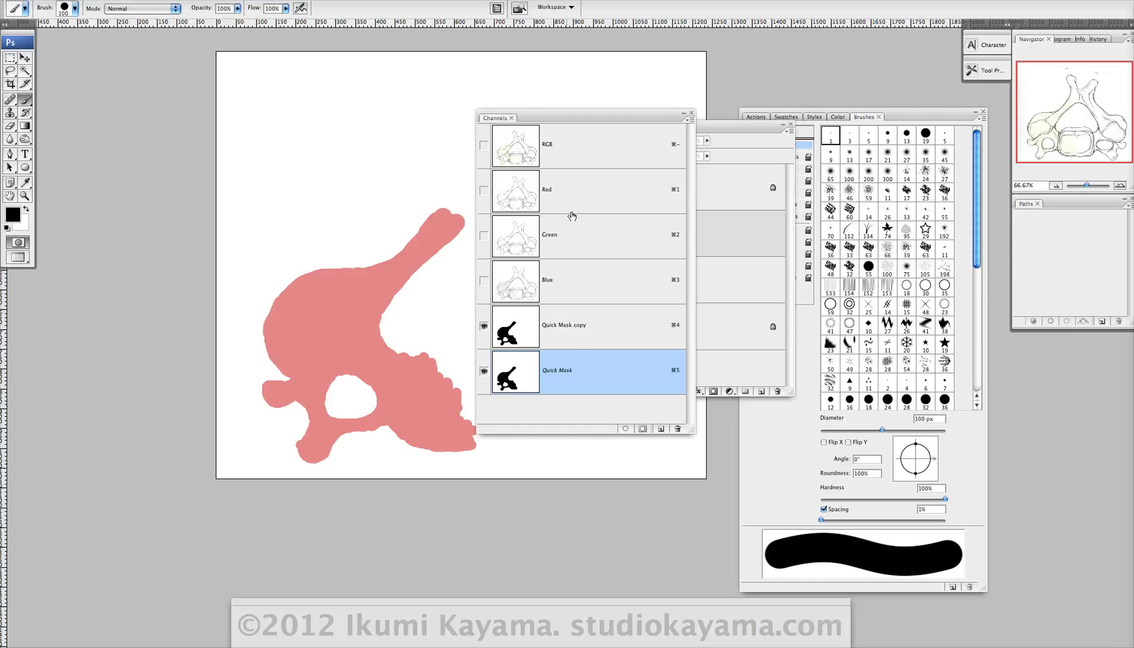
pyautogui.click(526, 342)
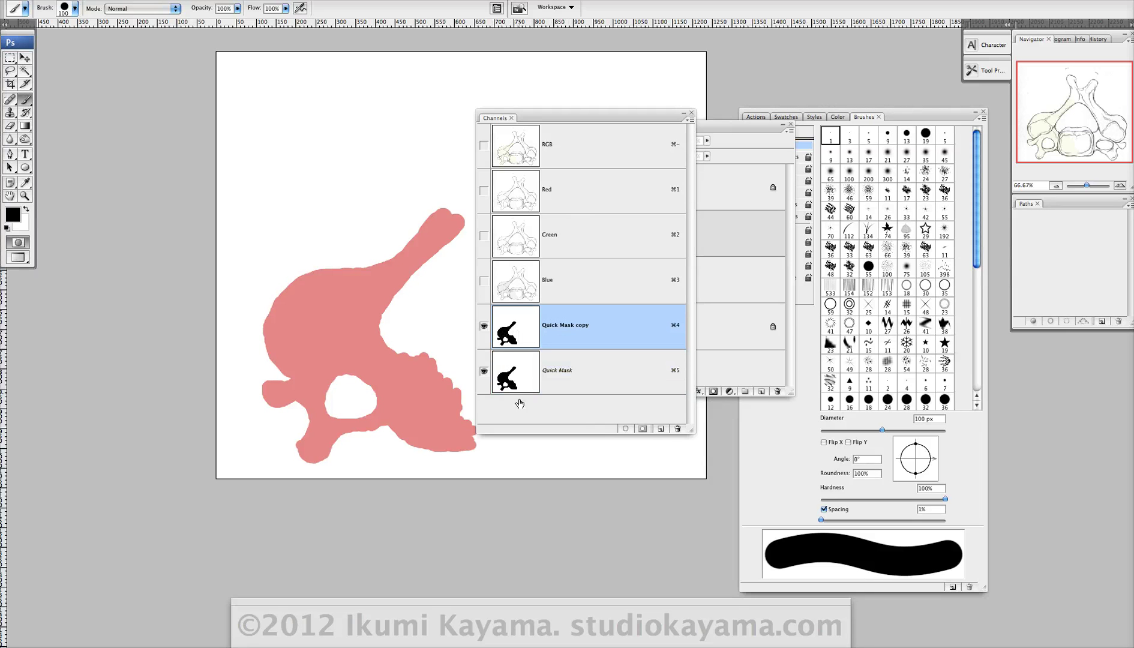